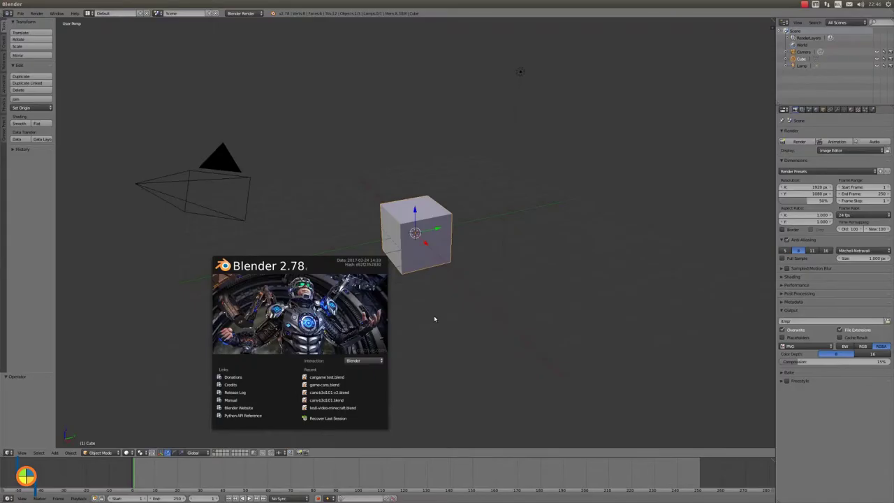
Step: Close the Blender 2.78 splash screen to show the default cube, camera and lamp
{"action": "left_click", "coordinate": [454, 325]}
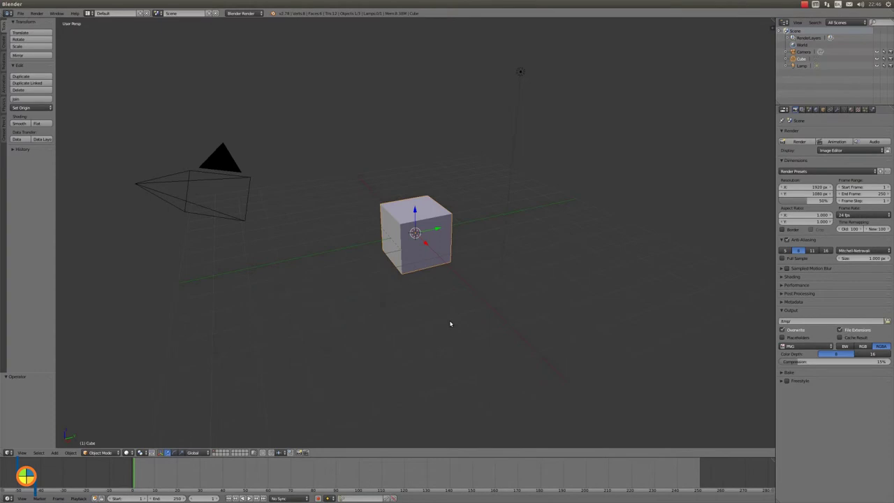
Step: Set the scene Unit Preset to Meters (metric length) and delete the default cube
{"action": "left_click", "coordinate": [809, 109]}
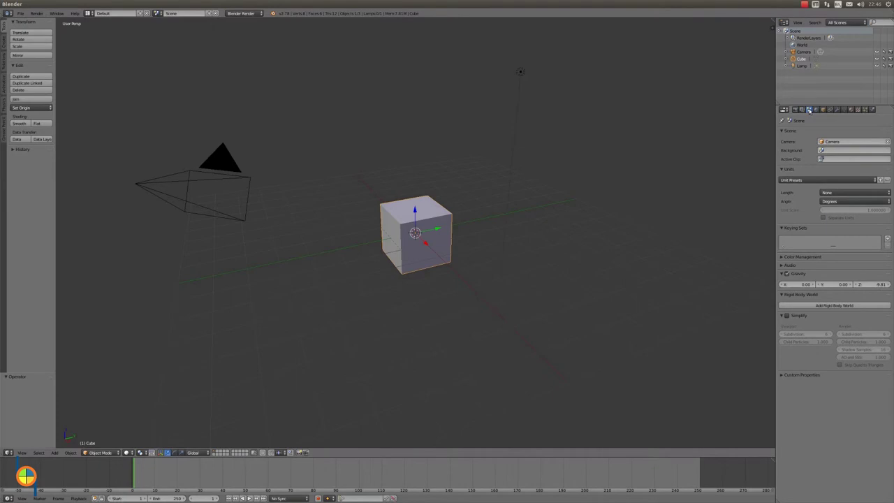
{"action": "left_click", "coordinate": [802, 181]}
{"action": "left_click", "coordinate": [803, 218]}
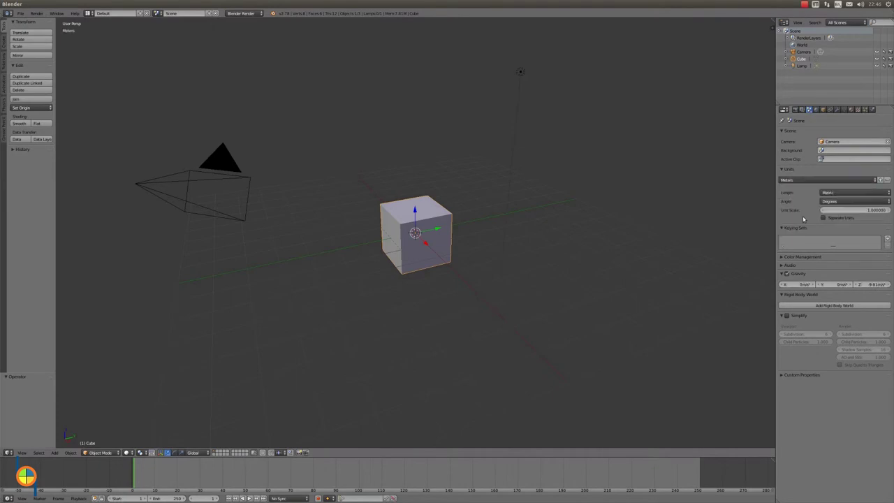
{"action": "left_click", "coordinate": [829, 193]}
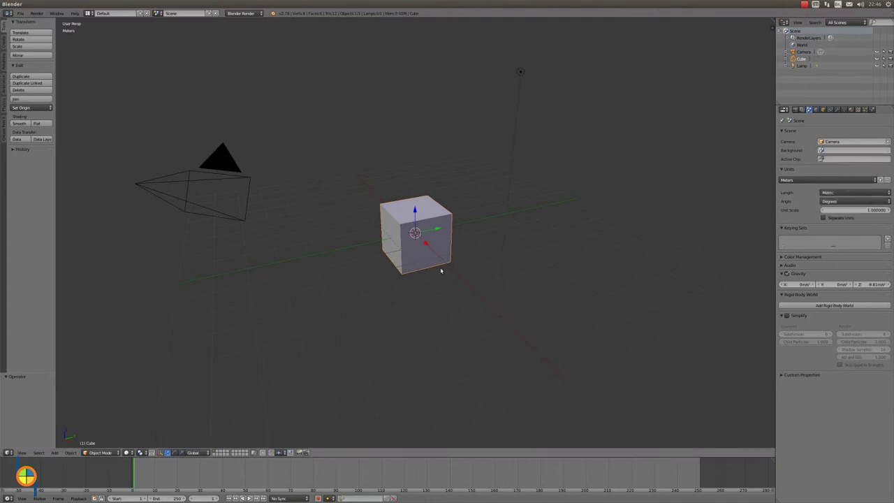
{"action": "key", "text": "x"}
{"action": "left_click", "coordinate": [410, 250]}
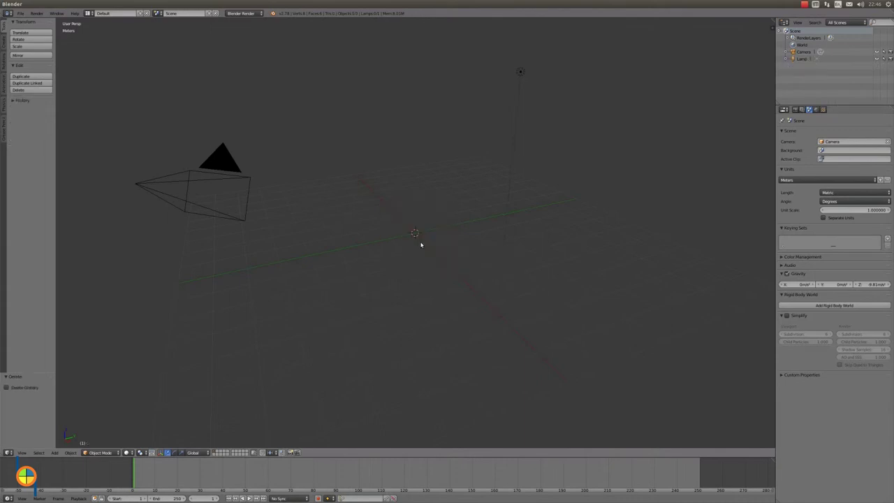
Step: Add a cylinder mesh and switch it into Edit Mode
{"action": "key", "text": "shift+a"}
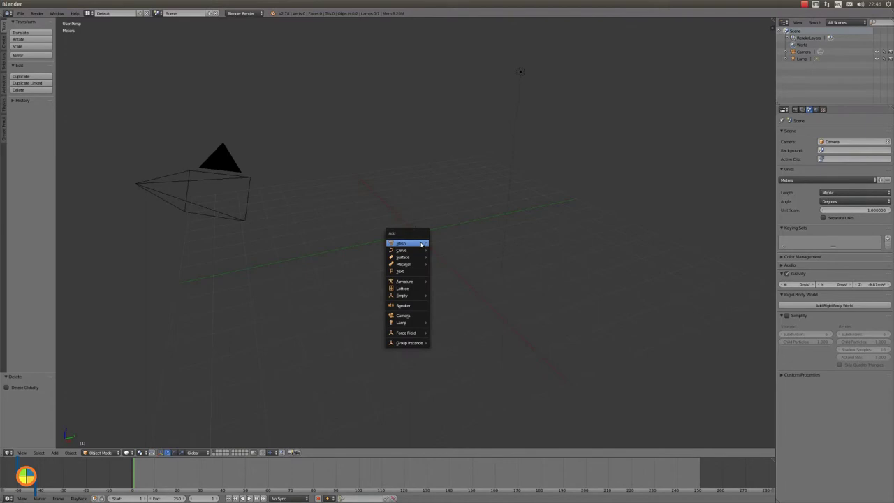
{"action": "mouse_move", "coordinate": [405, 243]}
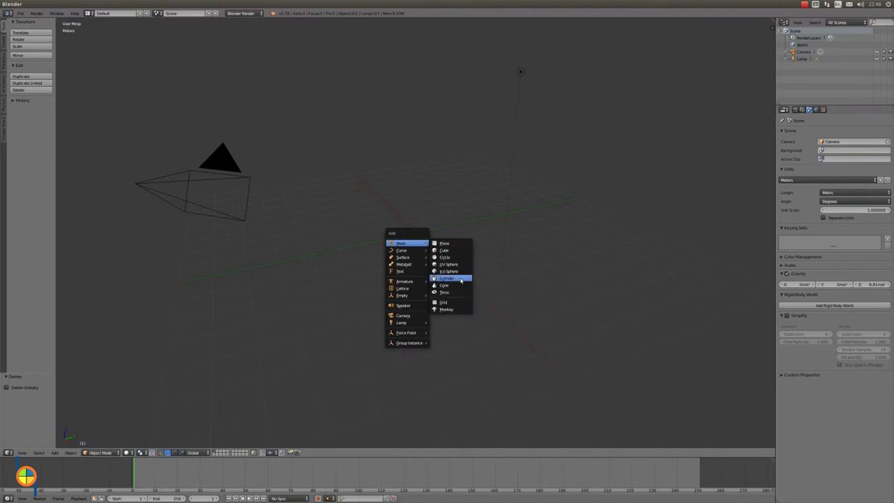
{"action": "left_click", "coordinate": [461, 280]}
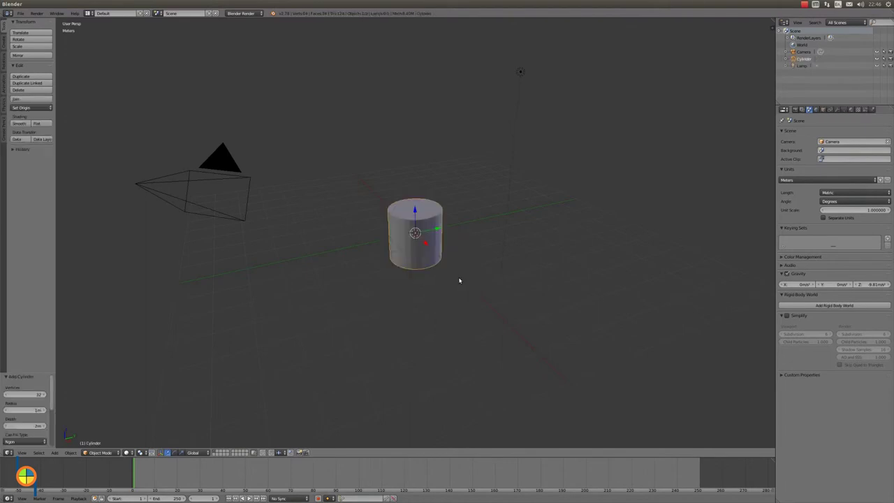
{"action": "left_click", "coordinate": [109, 454]}
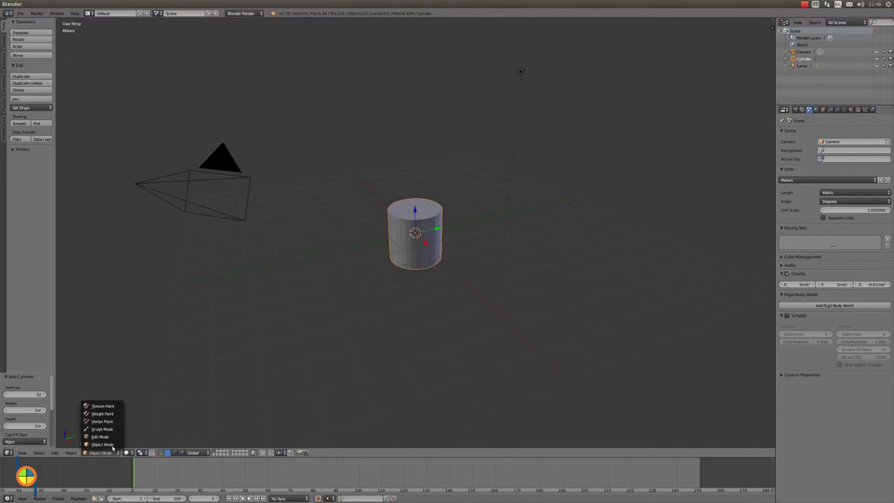
{"action": "left_click", "coordinate": [112, 437]}
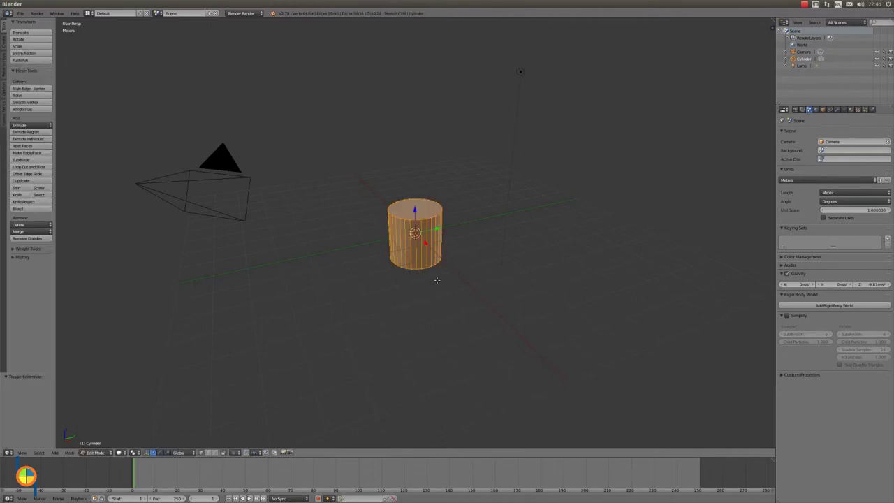
Step: Scale the cylinder's mesh down to 0.2 along its axes, including Z 0.2
{"action": "key", "text": "s"}
{"action": "key", "text": "x"}
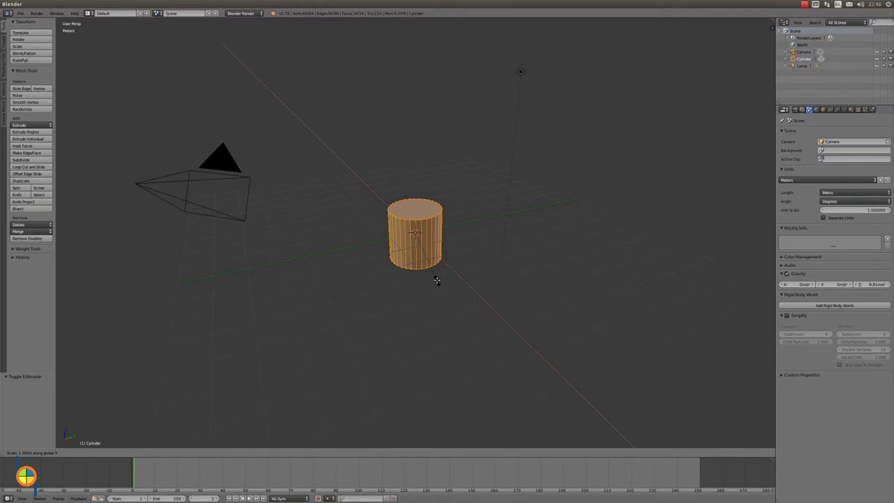
{"action": "type", "text": "0"}
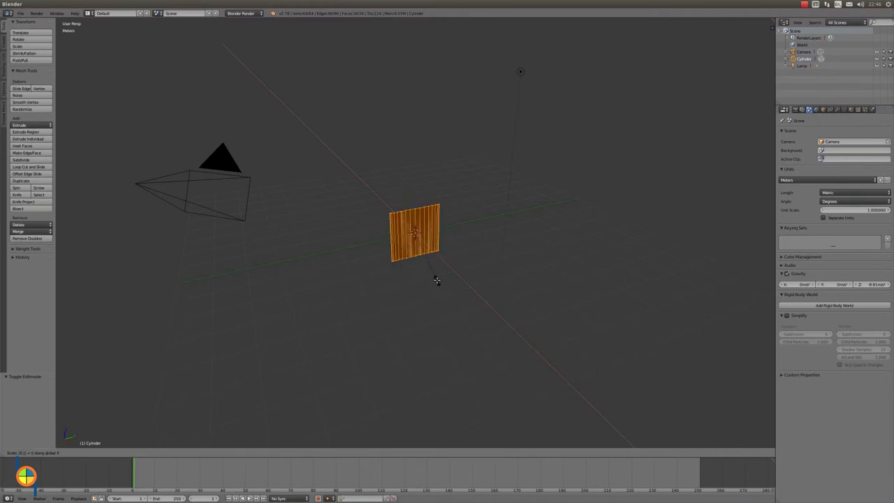
{"action": "key", "text": "Return"}
{"action": "type", "text": "s"}
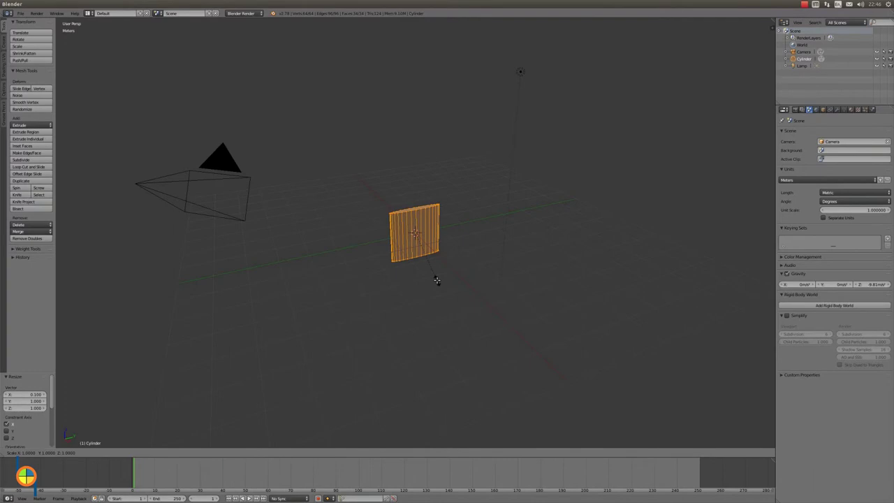
{"action": "type", "text": "x0"}
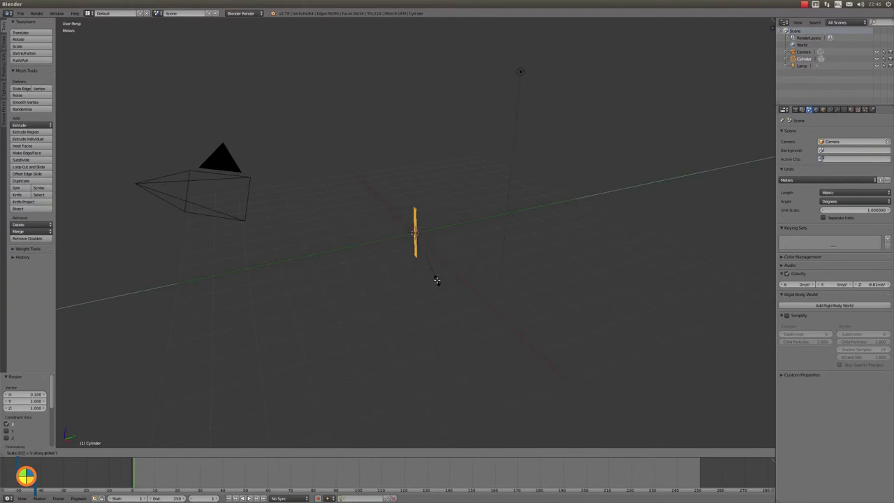
{"action": "type", "text": ".2"}
{"action": "key", "text": "Return"}
{"action": "key", "text": "s"}
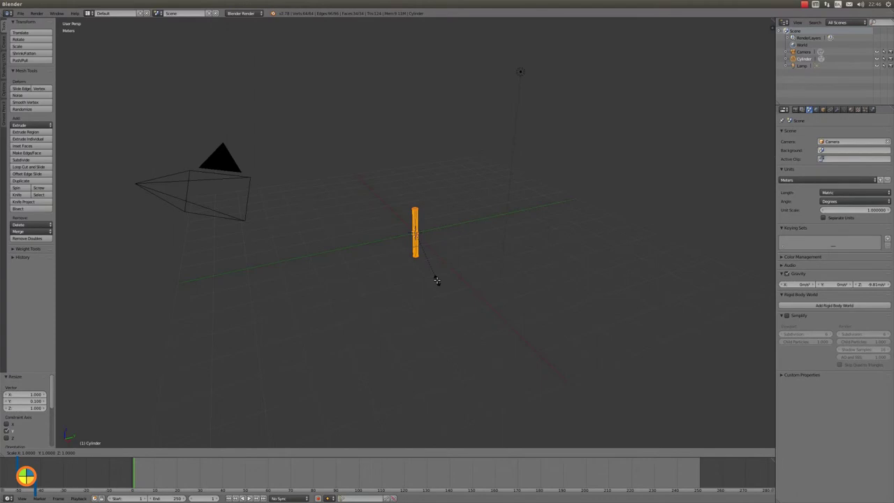
{"action": "type", "text": "z0"}
{"action": "type", "text": ".2"}
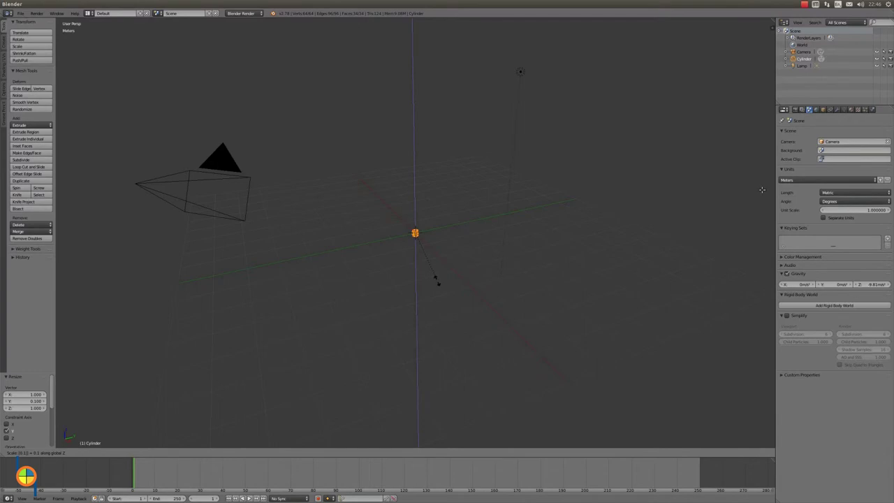
{"action": "key", "text": "Return"}
Step: Rename the cylinder object to 'can' in the Object properties
{"action": "left_click", "coordinate": [823, 109]}
{"action": "double_click", "coordinate": [817, 133]}
{"action": "key", "text": "BackSpace"}
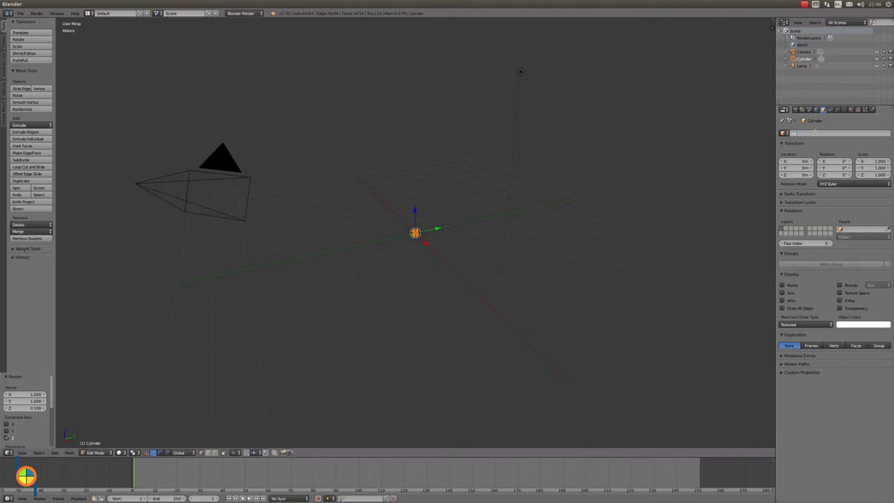
{"action": "type", "text": "can"}
{"action": "key", "text": "Return"}
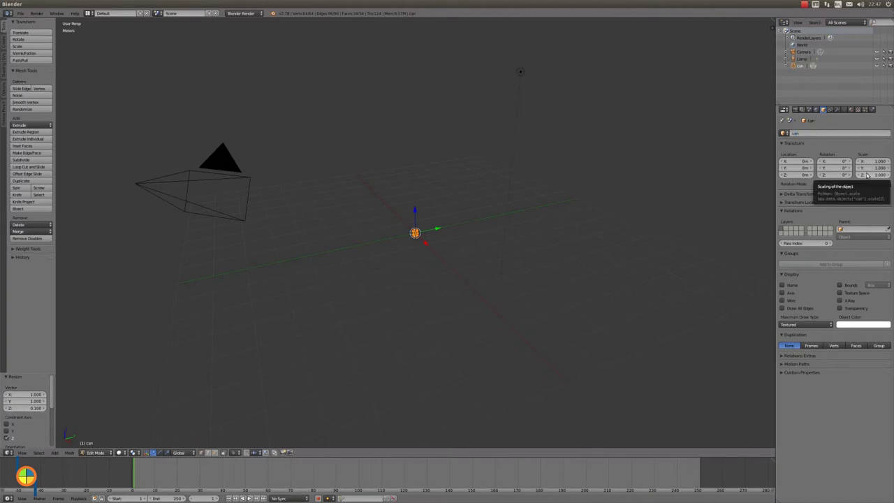
{"action": "left_click", "coordinate": [105, 452]}
Step: Back in Object Mode, add a plane mesh and switch it into Edit Mode
{"action": "left_click", "coordinate": [109, 444]}
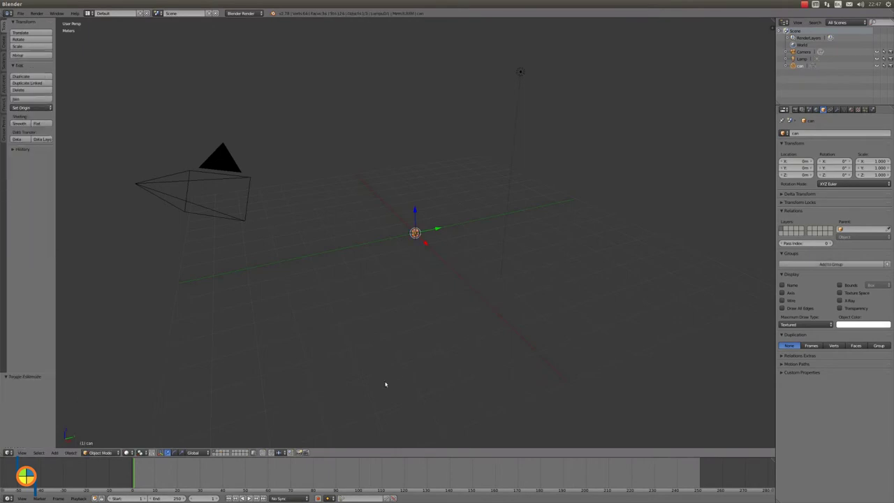
{"action": "scroll", "coordinate": [445, 311], "scroll_direction": "up", "scroll_amount": 4}
{"action": "scroll", "coordinate": [445, 311], "scroll_direction": "down", "scroll_amount": 1}
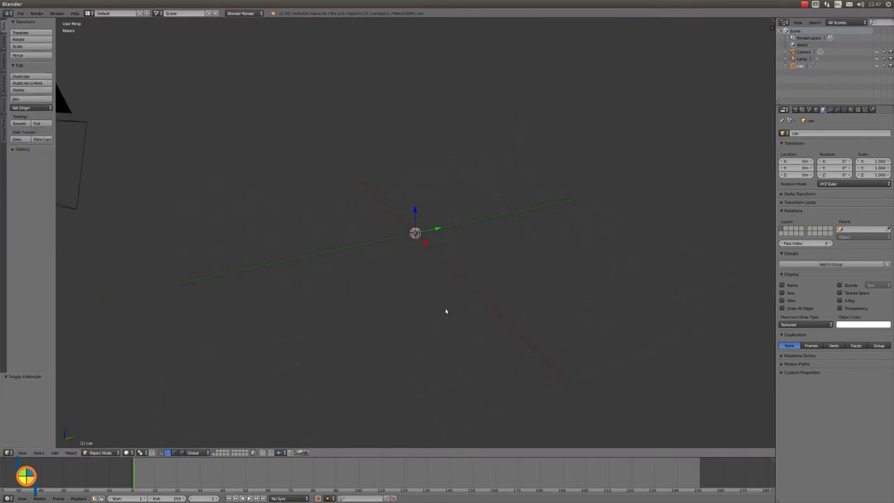
{"action": "scroll", "coordinate": [451, 305], "scroll_direction": "down", "scroll_amount": 2}
{"action": "middle_click_drag", "start_coordinate": [441, 308], "coordinate": [442, 302]}
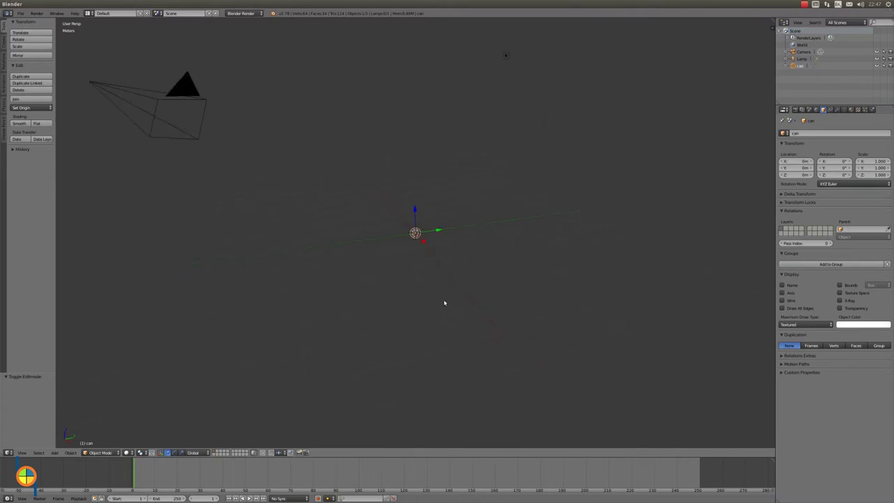
{"action": "key", "text": "shift+a"}
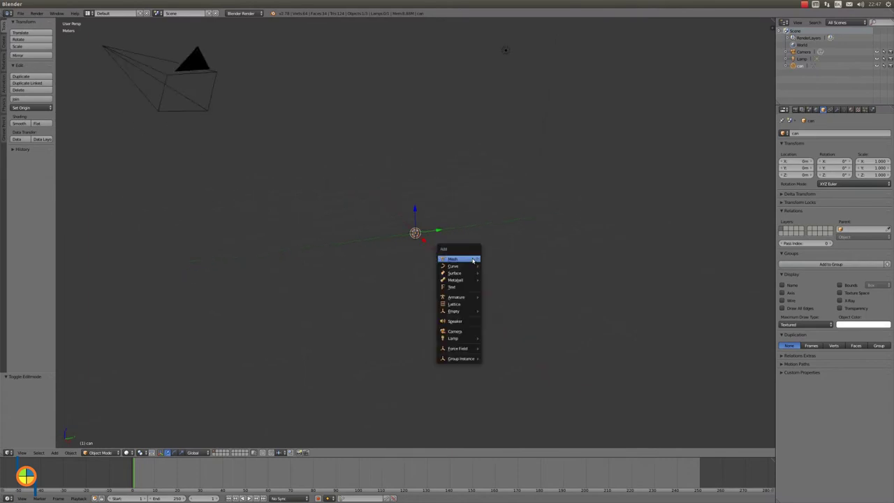
{"action": "mouse_move", "coordinate": [455, 259]}
{"action": "left_click", "coordinate": [501, 259]}
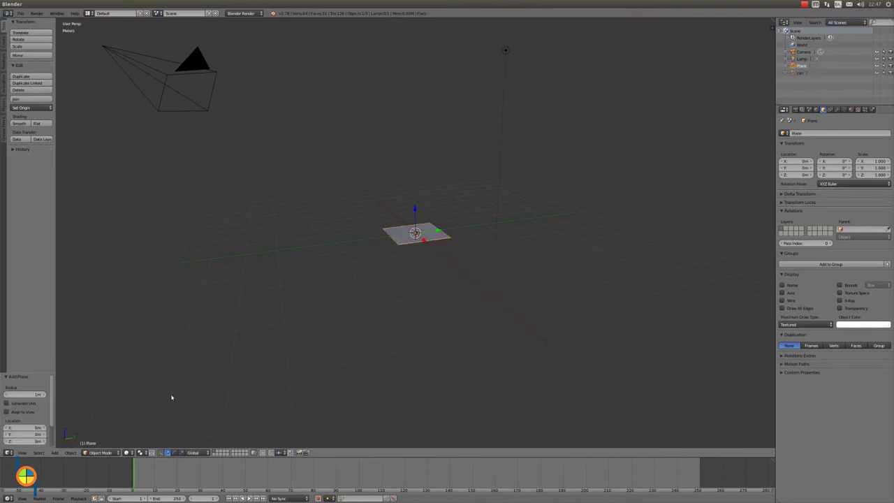
{"action": "left_click", "coordinate": [102, 453]}
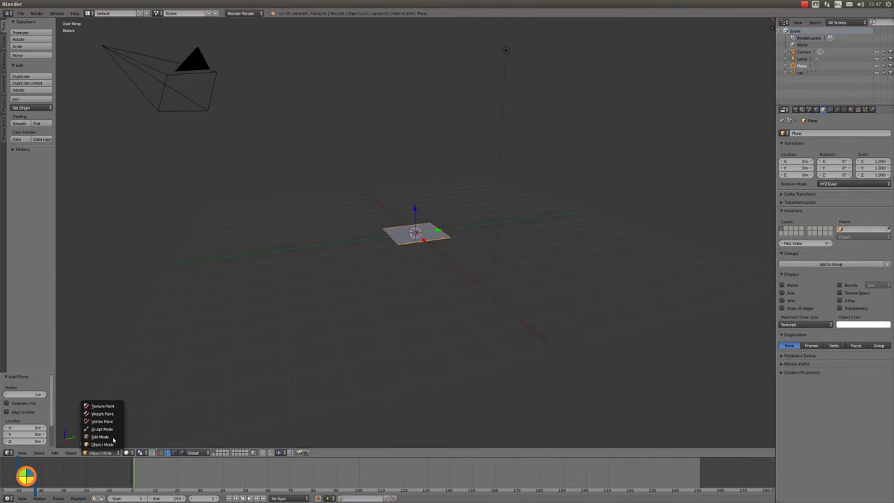
{"action": "left_click", "coordinate": [101, 437]}
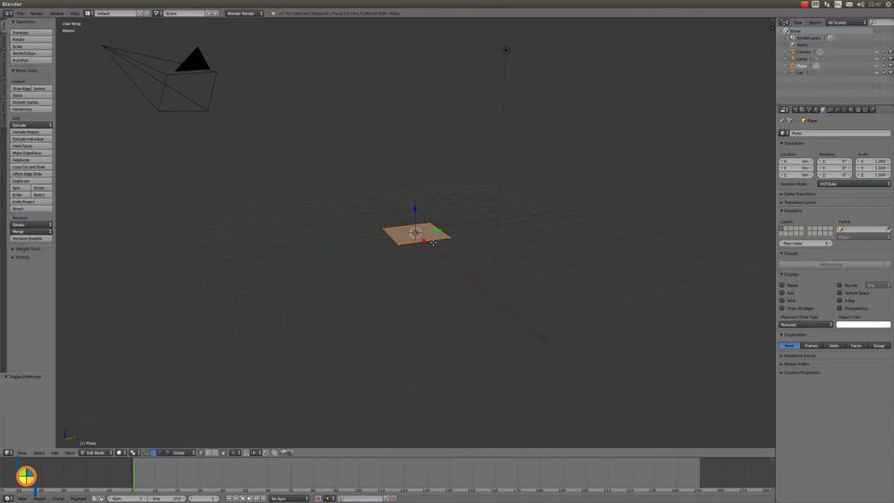
Step: Scale the plane into a strip: X by 2, Y by 0.2, Z by 0.4
{"action": "key", "text": "s"}
{"action": "key", "text": "x"}
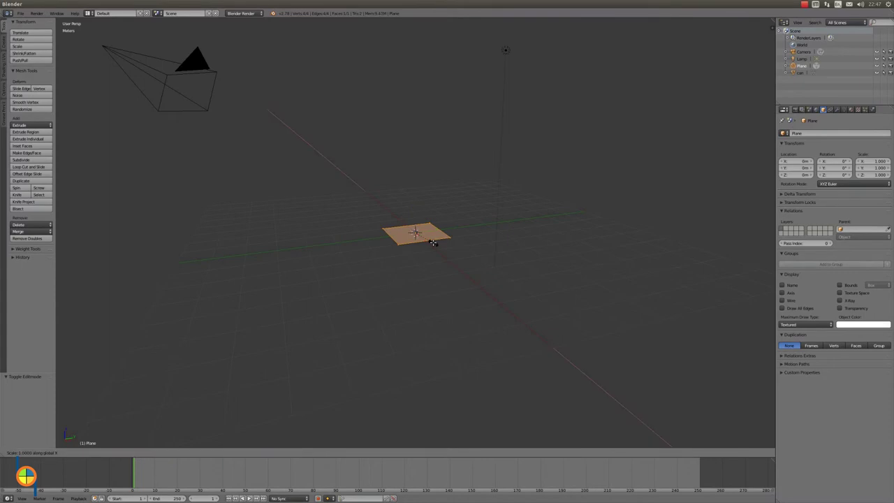
{"action": "key", "text": "2"}
{"action": "key", "text": "Return"}
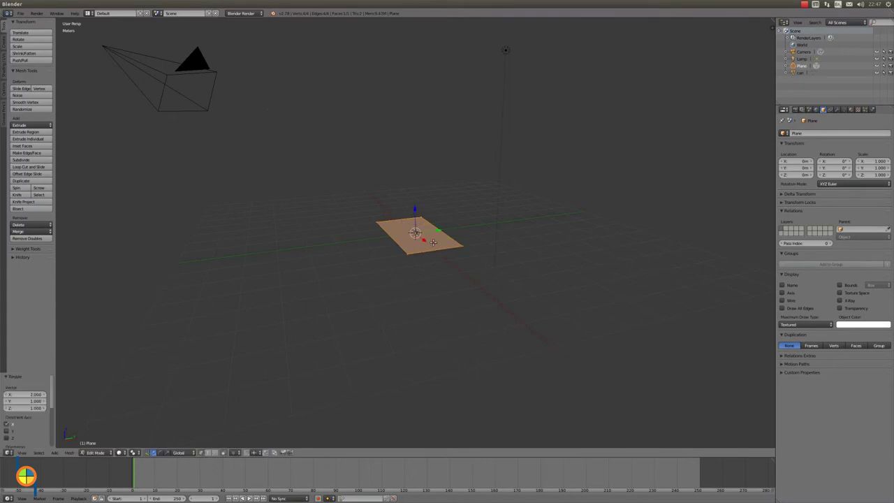
{"action": "key", "text": "s"}
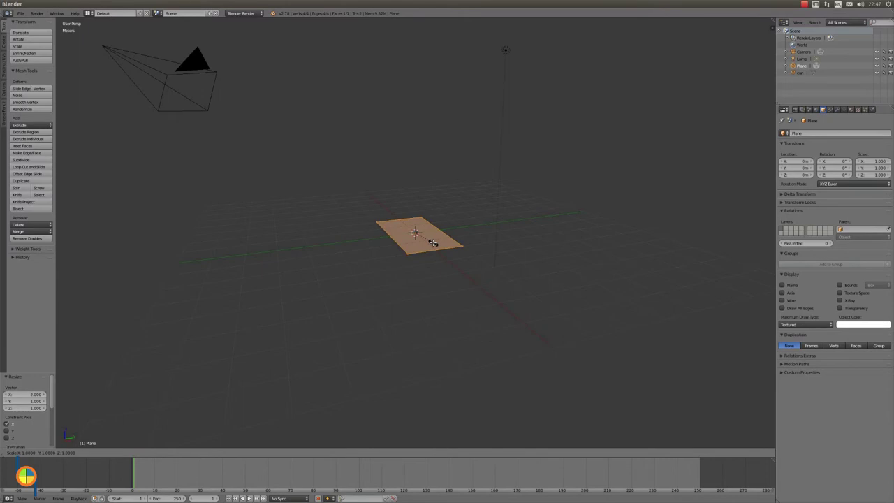
{"action": "key", "text": "y"}
{"action": "key", "text": "0"}
{"action": "key", "text": "period"}
{"action": "key", "text": "2"}
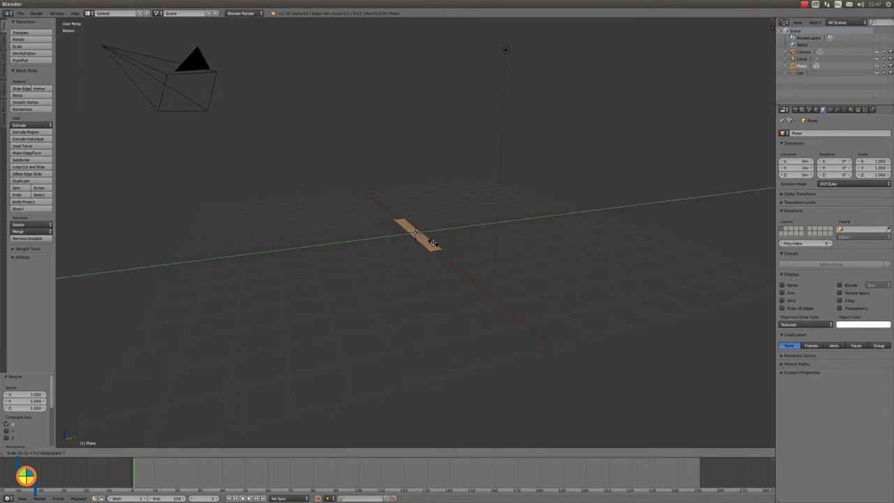
{"action": "key", "text": "Return"}
{"action": "key", "text": "s"}
{"action": "type", "text": "z0"}
{"action": "type", "text": ".4"}
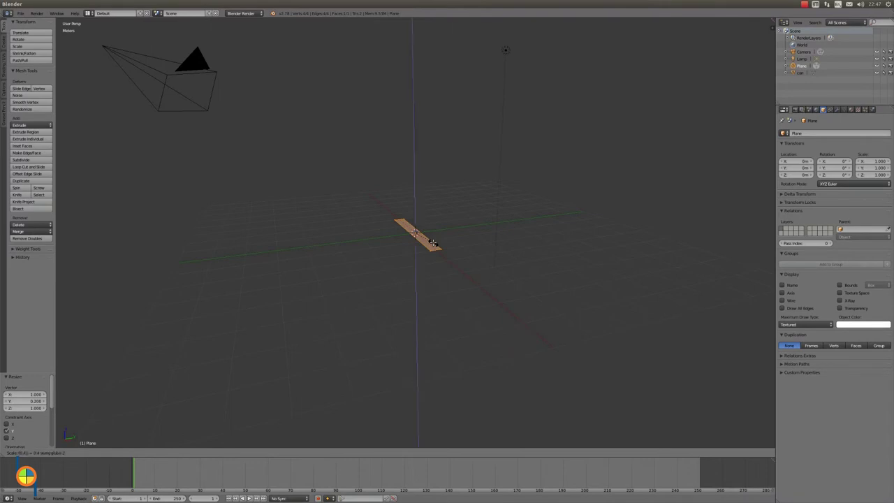
{"action": "key", "text": "Return"}
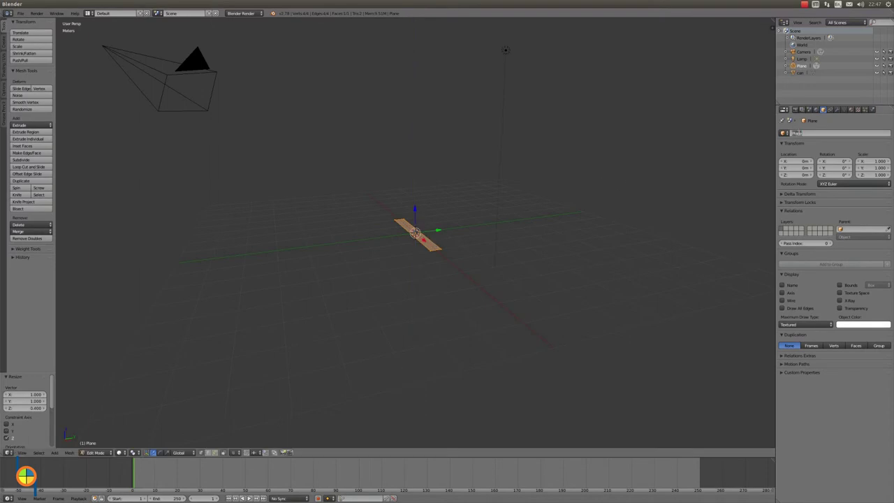
Step: Rename the plane object to 'wall'
{"action": "key", "text": "BackSpace"}
{"action": "type", "text": "wall"}
{"action": "key", "text": "Return"}
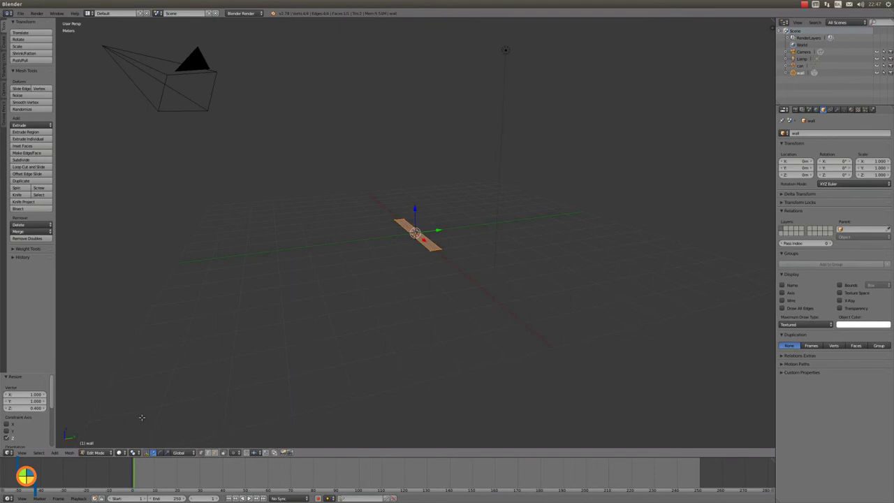
{"action": "left_click", "coordinate": [96, 452]}
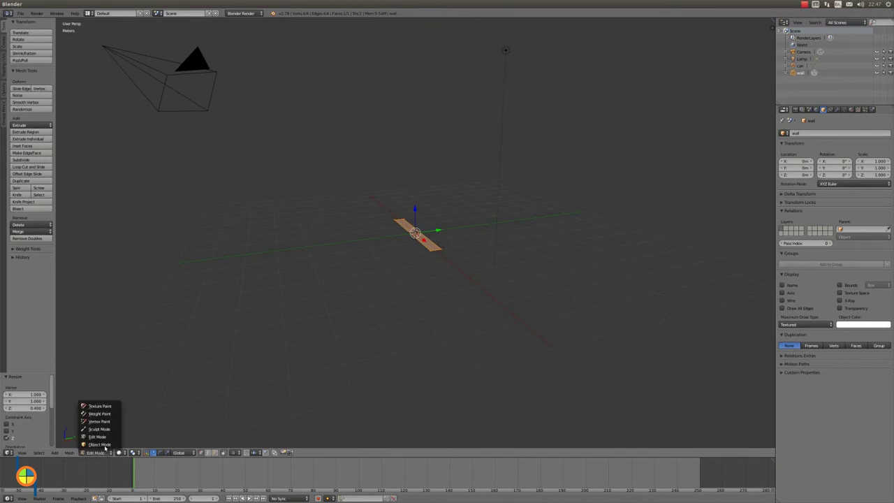
Step: In Object Mode, rotate the wall 90° about X and -90° about Z
{"action": "left_click", "coordinate": [99, 444]}
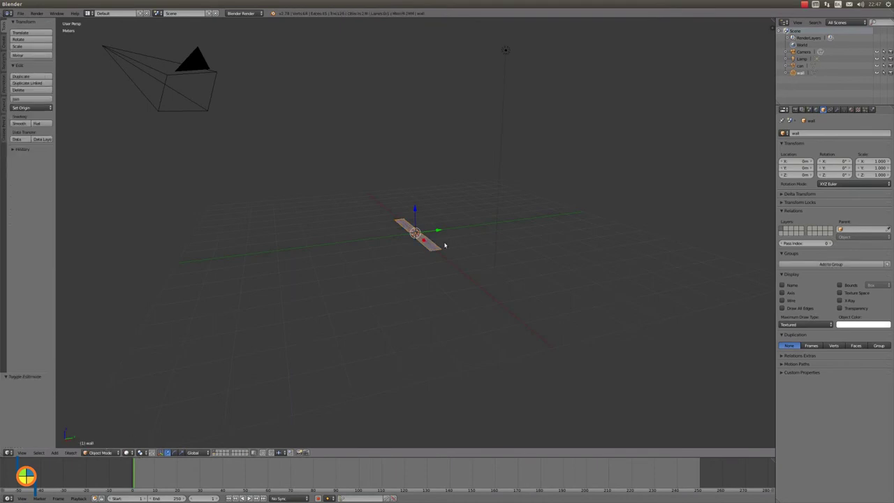
{"action": "type", "text": "r"}
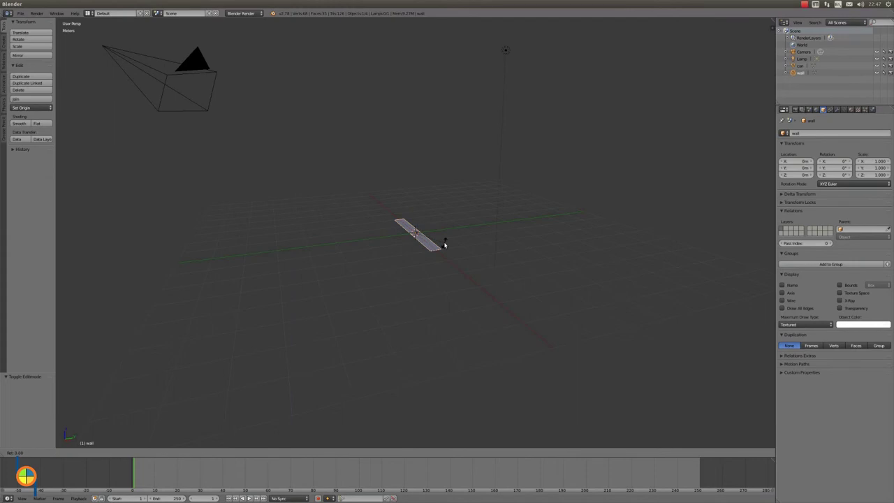
{"action": "type", "text": "x9"}
{"action": "key", "text": "Return"}
{"action": "scroll", "coordinate": [444, 245], "scroll_direction": "up", "scroll_amount": 2}
{"action": "scroll", "coordinate": [447, 247], "scroll_direction": "up", "scroll_amount": 1}
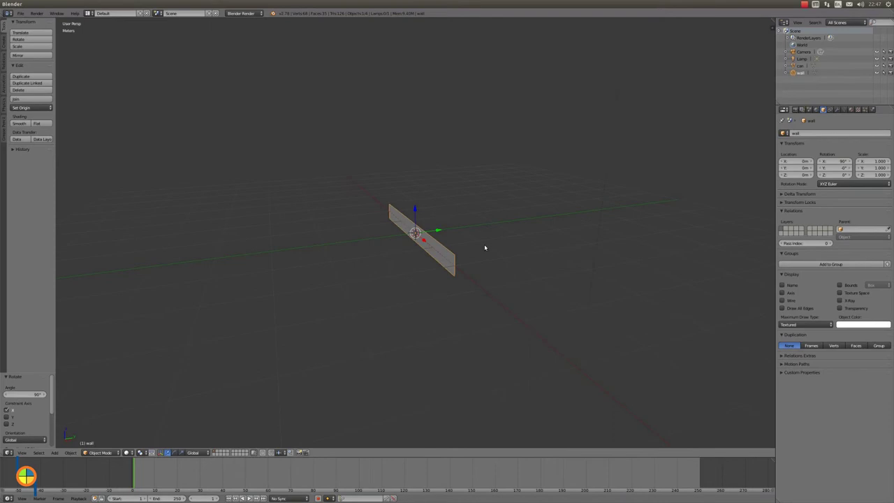
{"action": "type", "text": "rz"}
{"action": "type", "text": "-90"}
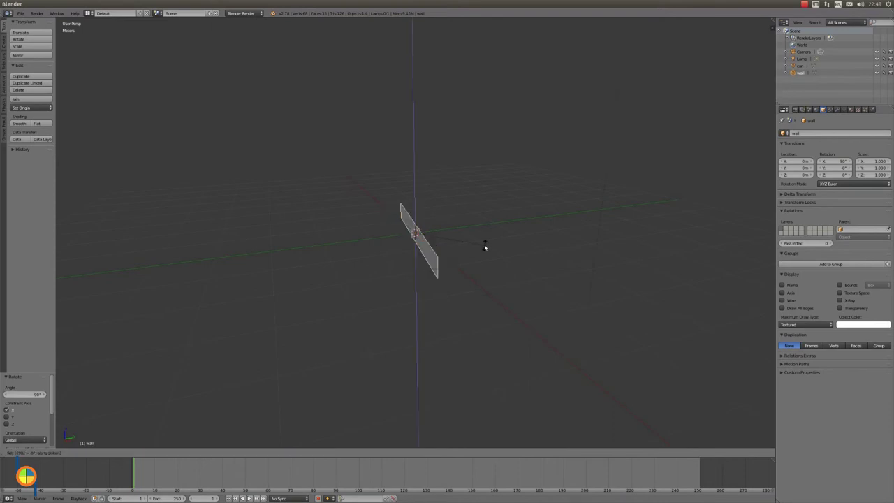
{"action": "key", "text": "Return"}
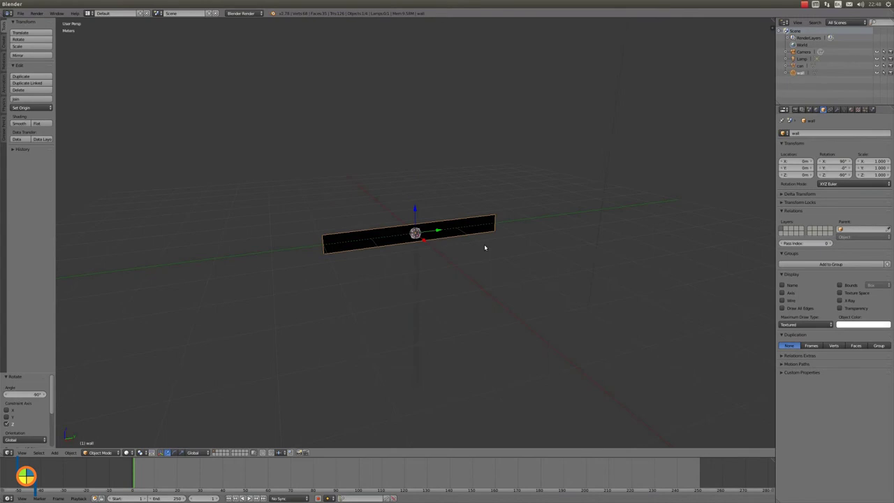
Step: Move the wall about 27.6 cm along X beside the can, then enter Edit Mode
{"action": "scroll", "coordinate": [449, 270], "scroll_direction": "up", "scroll_amount": 2}
{"action": "mouse_move", "coordinate": [449, 271]}
{"action": "middle_mouse_down"}
{"action": "mouse_move", "coordinate": [463, 292]}
{"action": "mouse_move", "coordinate": [447, 271]}
{"action": "middle_mouse_up"}
{"action": "mouse_move", "coordinate": [426, 242]}
{"action": "left_mouse_down"}
{"action": "mouse_move", "coordinate": [434, 256]}
{"action": "mouse_move", "coordinate": [426, 228]}
{"action": "left_mouse_up"}
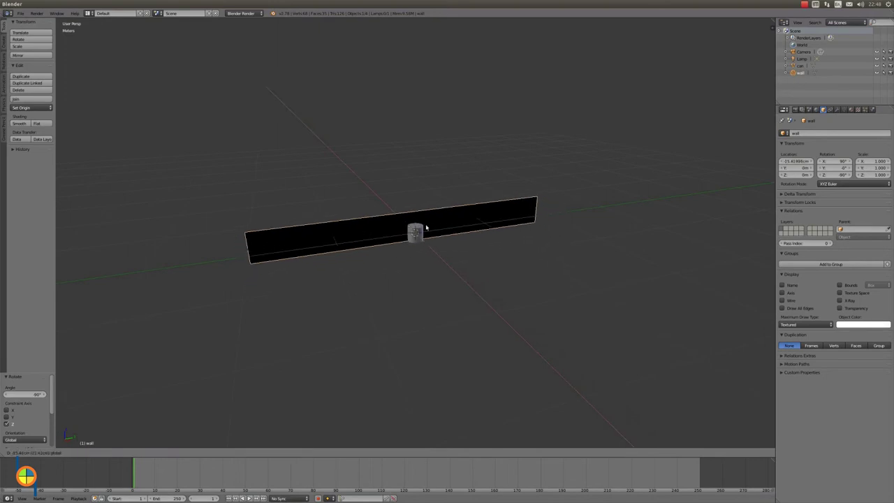
{"action": "left_click", "coordinate": [427, 228]}
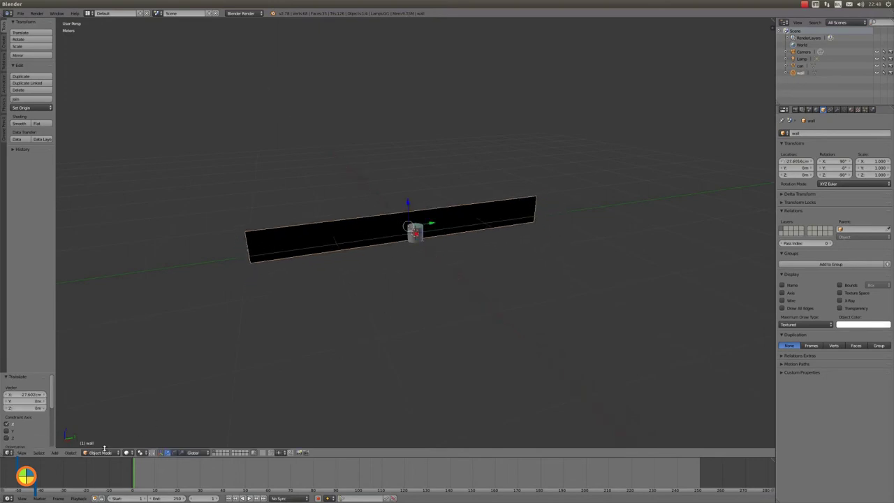
{"action": "left_click", "coordinate": [101, 453]}
{"action": "left_click", "coordinate": [105, 436]}
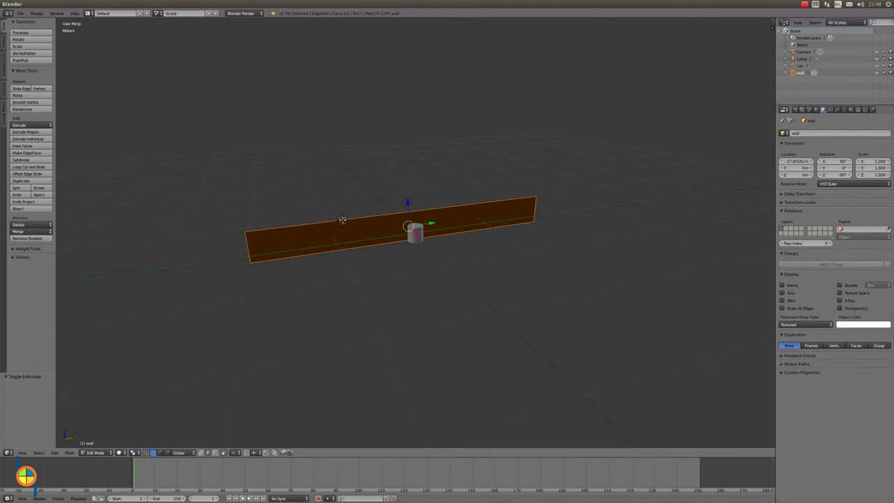
Step: Extrude the wall's top edge 0.2 along X, then raise it 0.1 along Z
{"action": "right_click", "coordinate": [342, 221]}
{"action": "key", "text": "g"}
{"action": "key", "text": "x"}
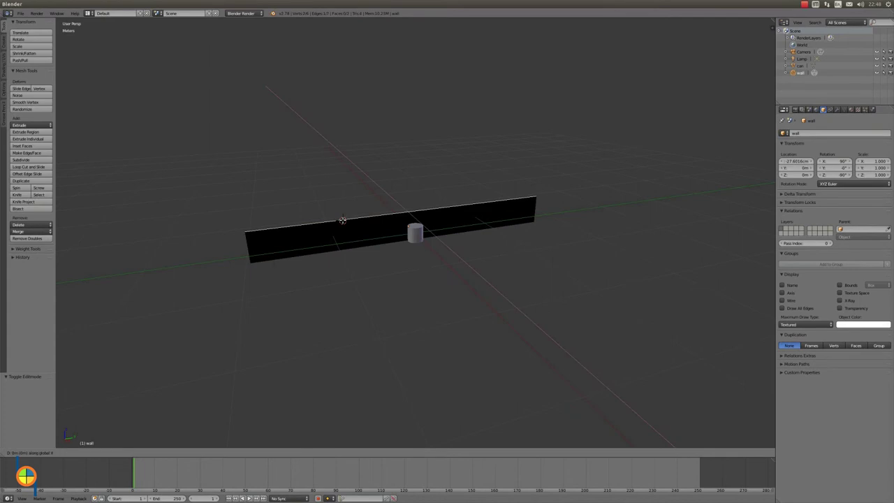
{"action": "type", "text": "0."}
{"action": "type", "text": "2"}
{"action": "key", "text": "Return"}
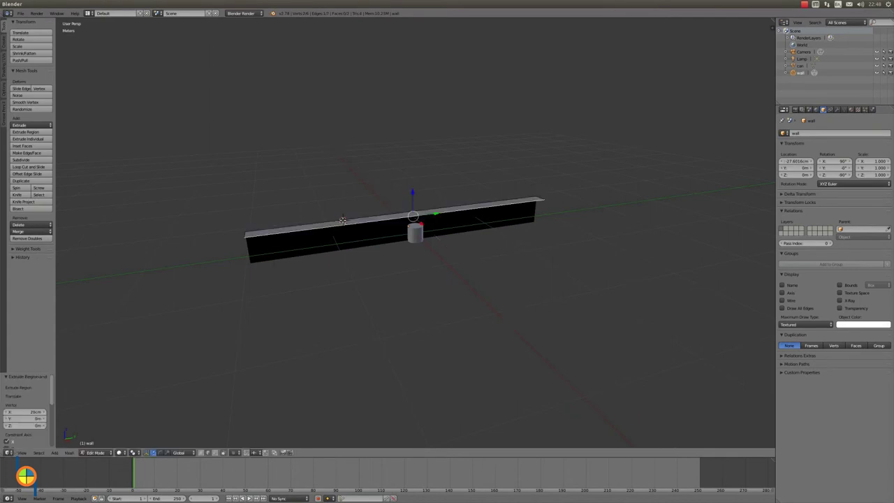
{"action": "key", "text": "a"}
{"action": "type", "text": "gz"}
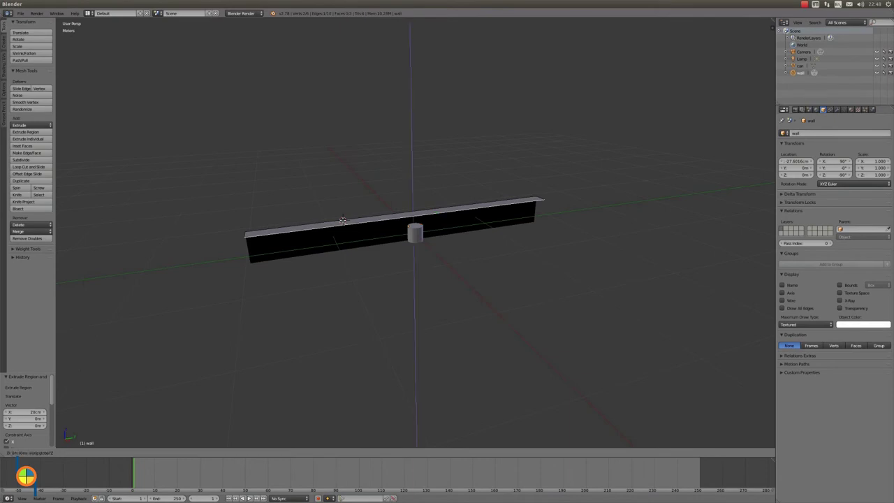
{"action": "type", "text": "0"}
{"action": "type", "text": ".1"}
{"action": "key", "text": "Return"}
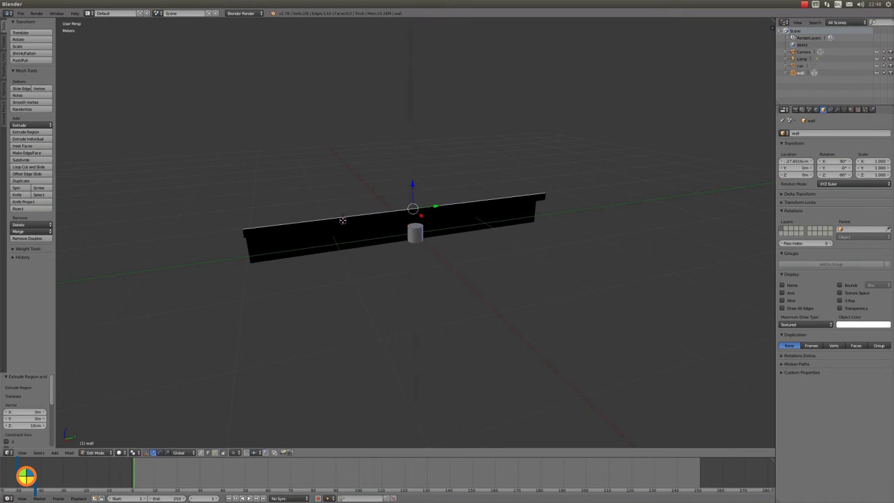
Step: Extrude the edge 0.4 back along negative X to close the cap
{"action": "middle_click_drag", "start_coordinate": [353, 266], "coordinate": [373, 267]}
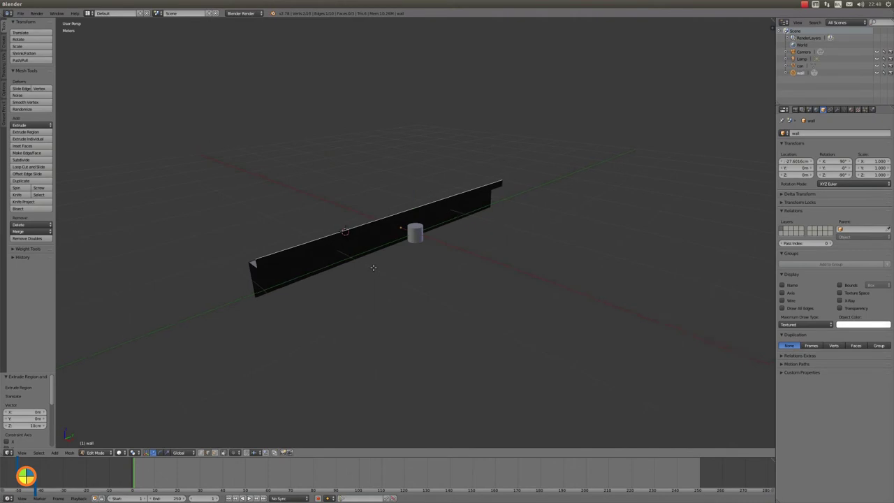
{"action": "key", "text": "g"}
{"action": "key", "text": "x"}
{"action": "key", "text": "minus"}
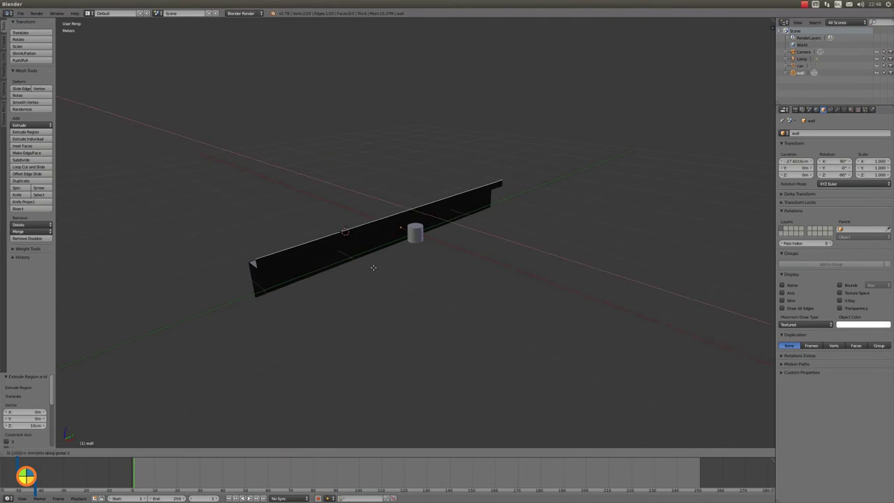
{"action": "type", "text": ".4"}
{"action": "key", "text": "Return"}
{"action": "middle_click_drag", "start_coordinate": [437, 289], "coordinate": [404, 285]}
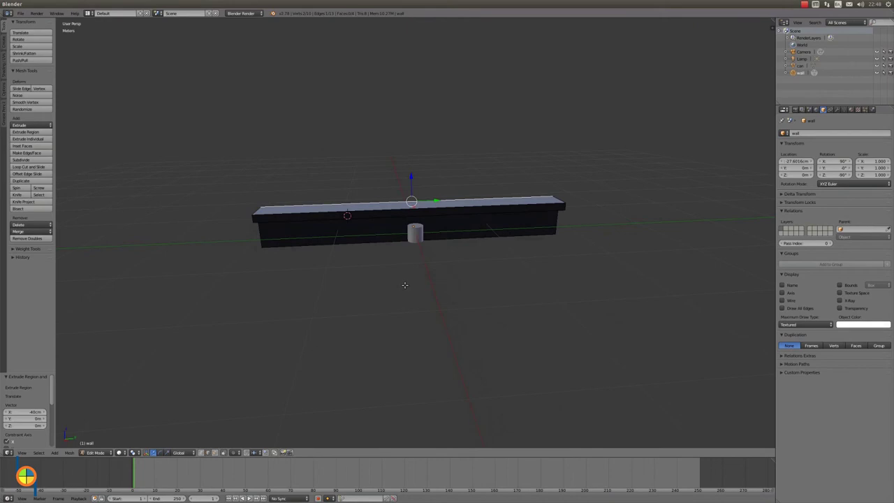
{"action": "left_click", "coordinate": [98, 452]}
Step: Add a plane, lower it along Z beneath the wall and can, and enter Edit Mode
{"action": "left_click", "coordinate": [104, 446]}
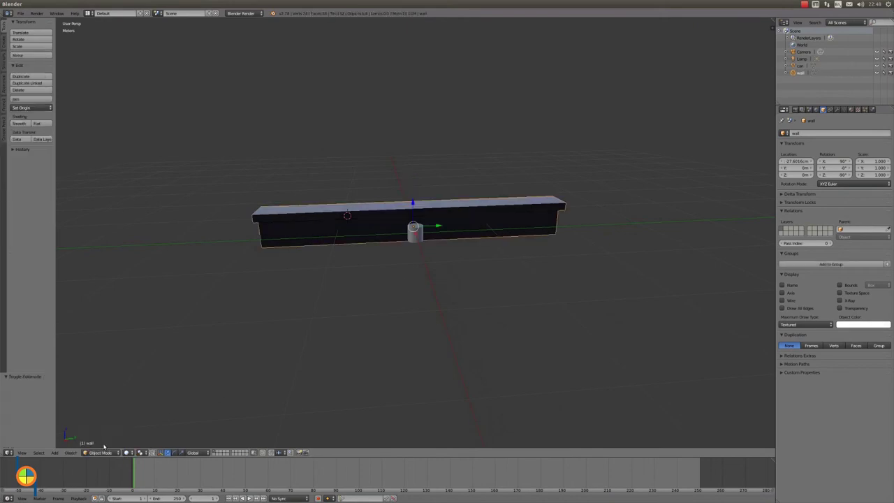
{"action": "key", "text": "shift+a"}
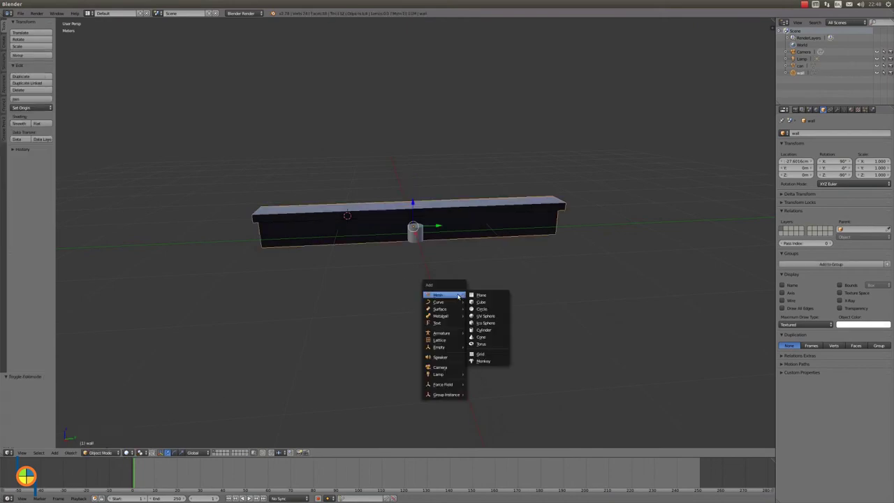
{"action": "left_click", "coordinate": [480, 295]}
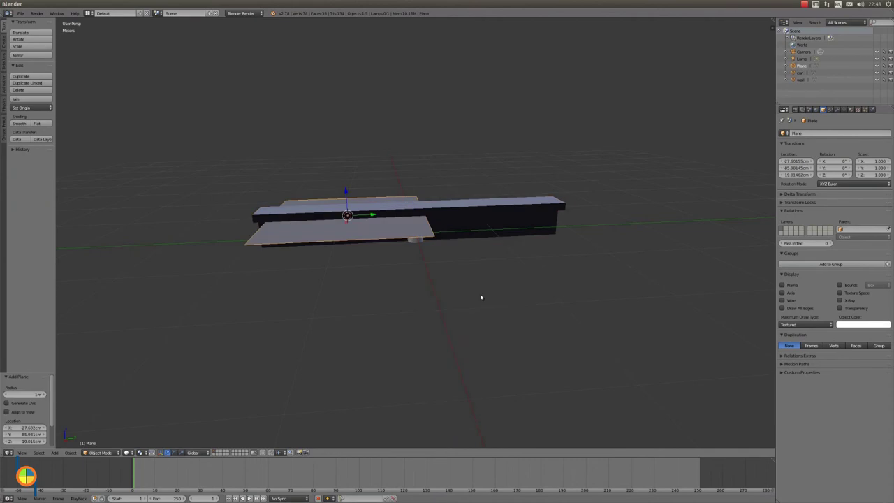
{"action": "left_click_drag", "start_coordinate": [345, 192], "coordinate": [350, 225]}
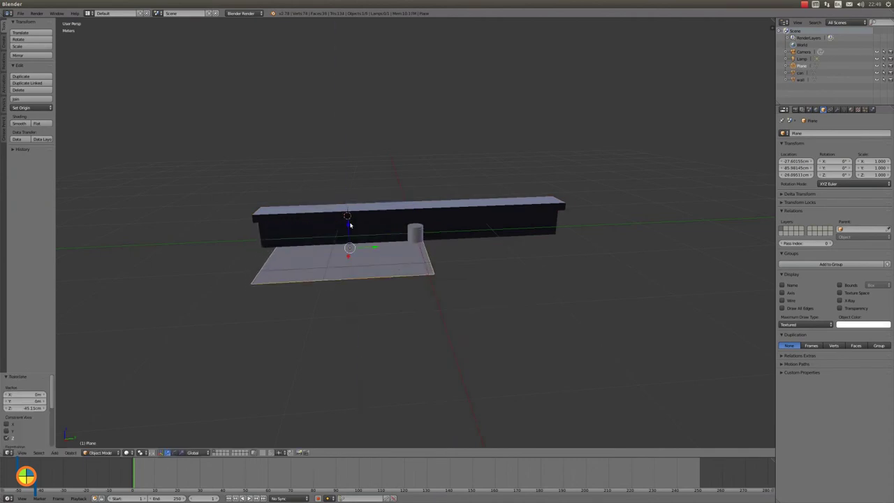
{"action": "left_click", "coordinate": [101, 452]}
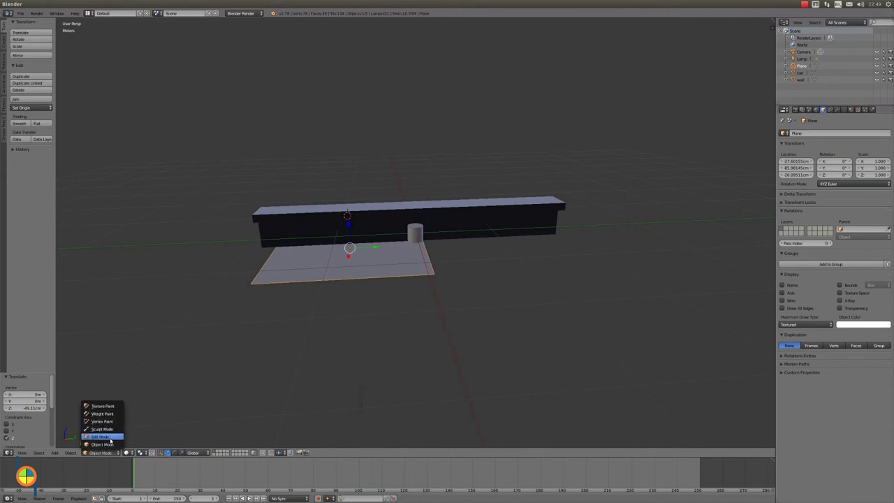
{"action": "left_click", "coordinate": [114, 438]}
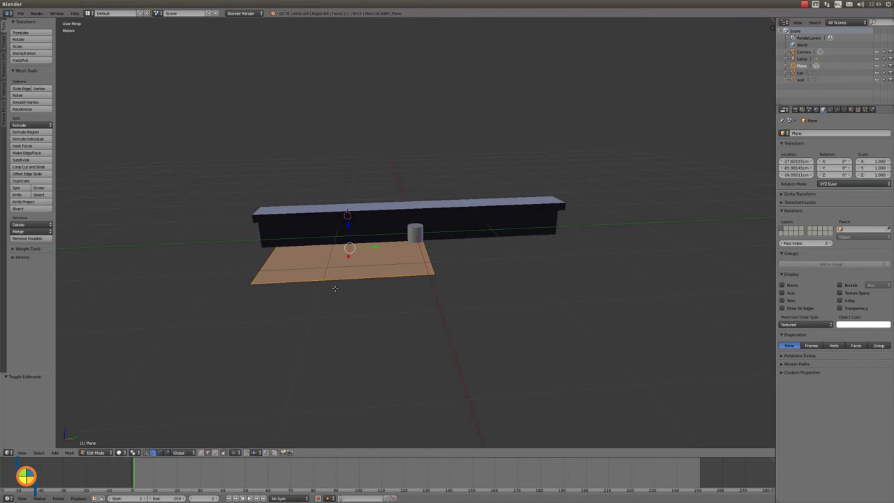
Step: Scale the plane by 2 along X and by 2 along Y, then return to Object Mode
{"action": "key", "text": "s"}
{"action": "key", "text": "x"}
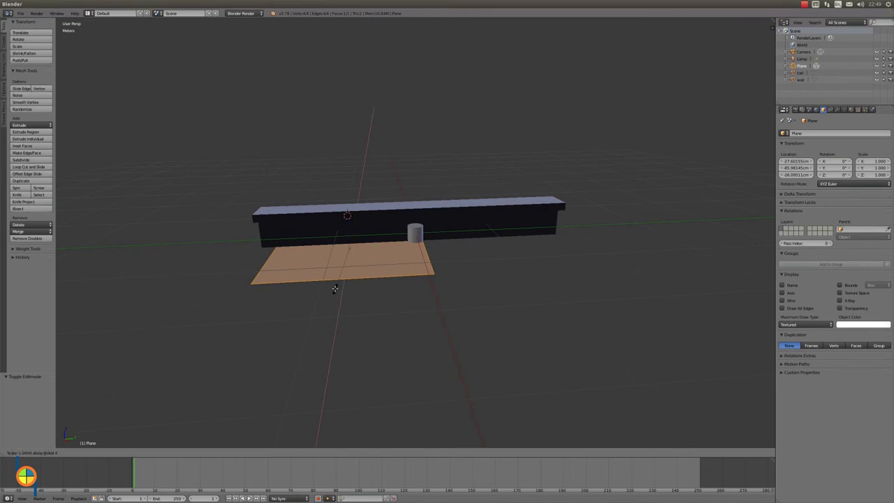
{"action": "key", "text": "2"}
{"action": "key", "text": "Return"}
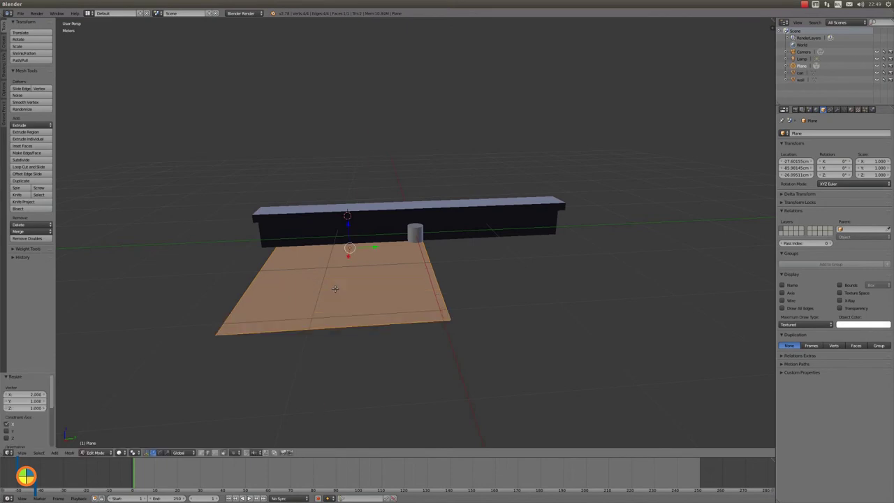
{"action": "key", "text": "s"}
{"action": "key", "text": "y"}
{"action": "key", "text": "2"}
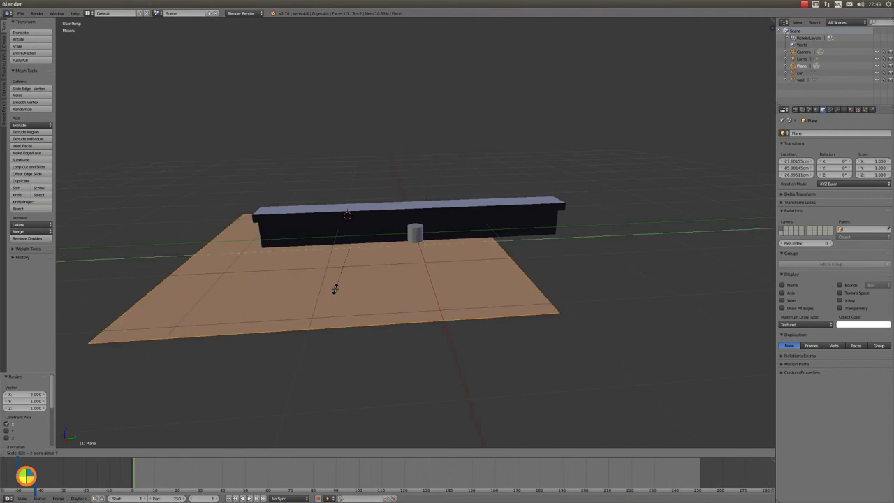
{"action": "left_click", "coordinate": [335, 287]}
{"action": "left_click", "coordinate": [96, 452]}
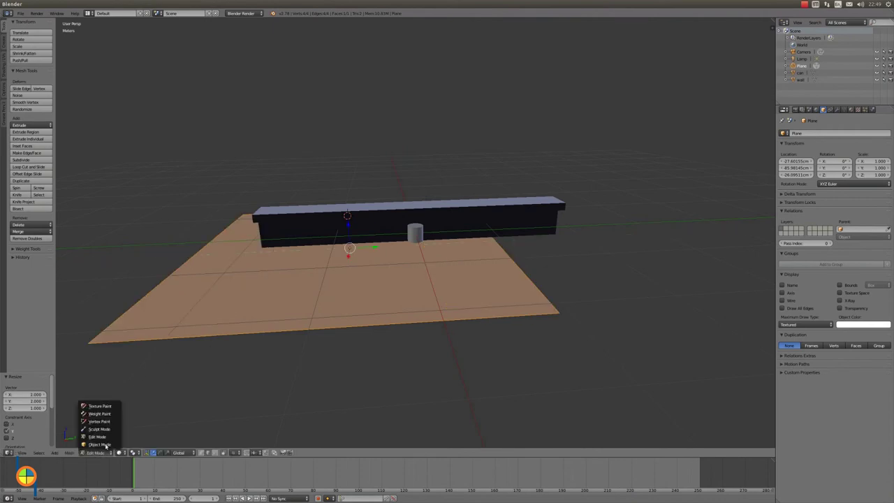
{"action": "left_click", "coordinate": [98, 444]}
Step: Shift the plane along Y and rename it 'floor'
{"action": "key", "text": "g"}
{"action": "key", "text": "y"}
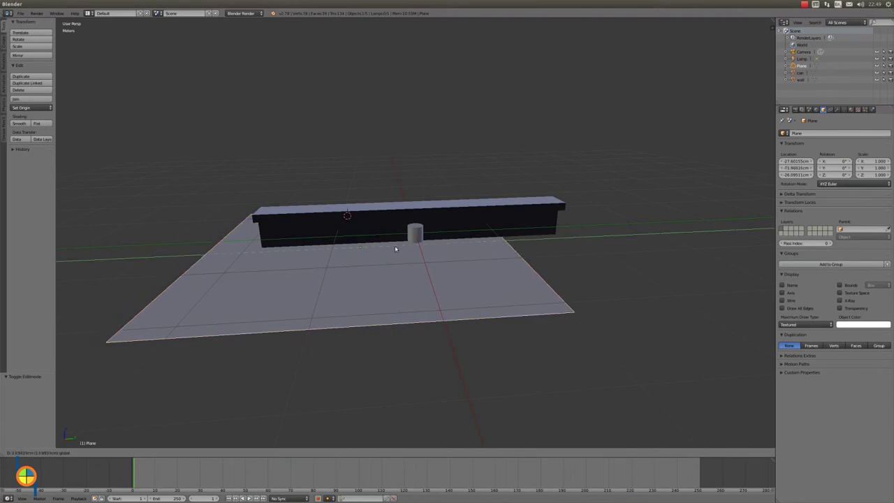
{"action": "left_click", "coordinate": [441, 250]}
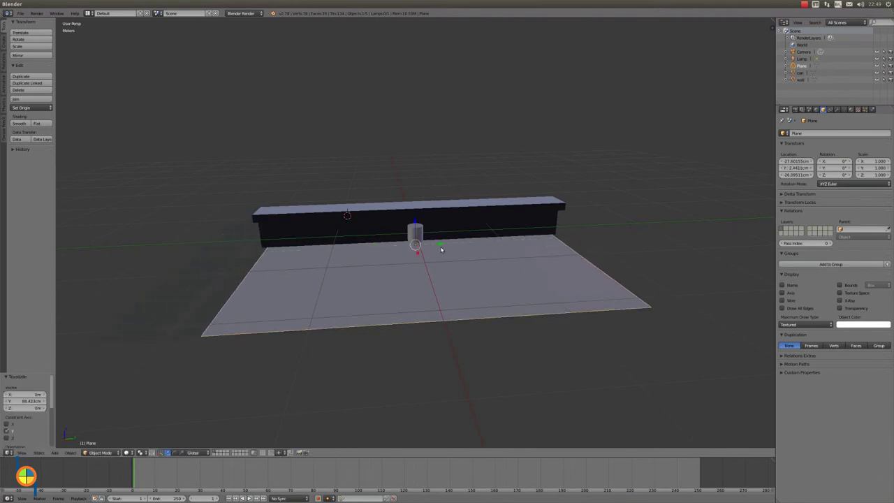
{"action": "left_click", "coordinate": [809, 134]}
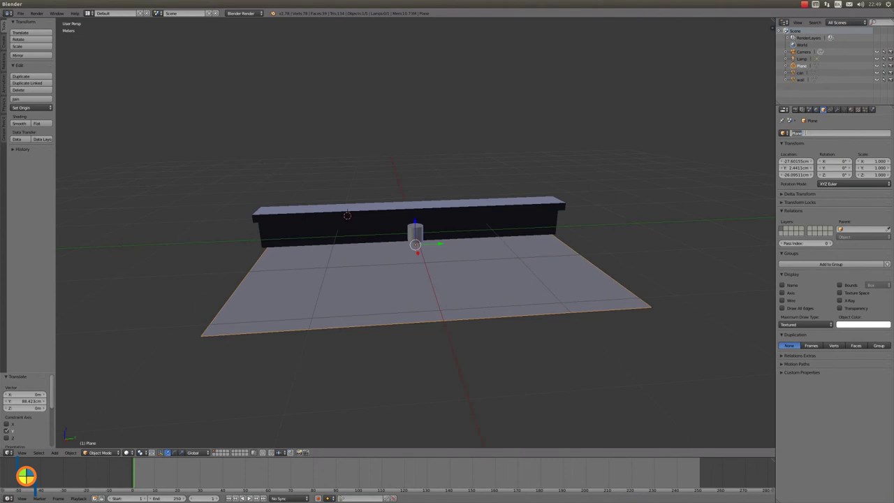
{"action": "key", "text": "BackSpace"}
{"action": "type", "text": "or"}
{"action": "key", "text": "Return"}
Step: Move the floor about 96.4 cm along X, to roughly 68.79 cm, toward the viewer
{"action": "mouse_move", "coordinate": [635, 289]}
{"action": "middle_mouse_down"}
{"action": "mouse_move", "coordinate": [654, 311]}
{"action": "mouse_move", "coordinate": [523, 304]}
{"action": "middle_mouse_up"}
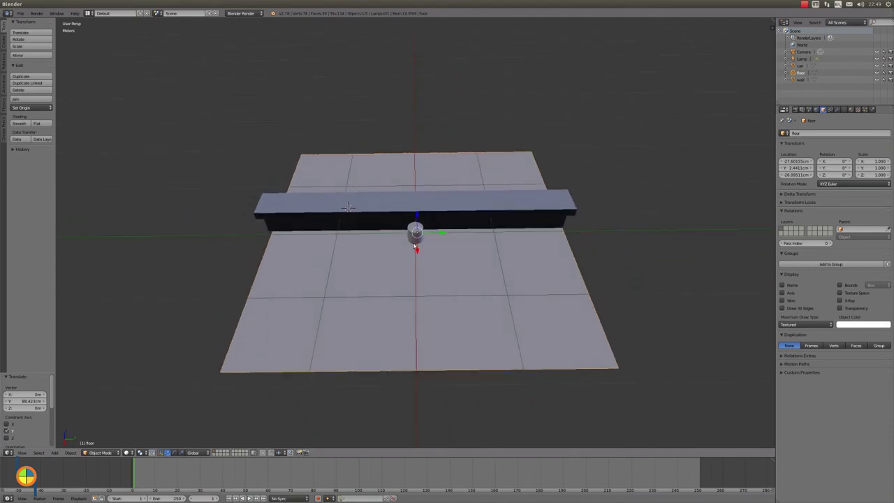
{"action": "key", "text": "g"}
{"action": "key", "text": "x"}
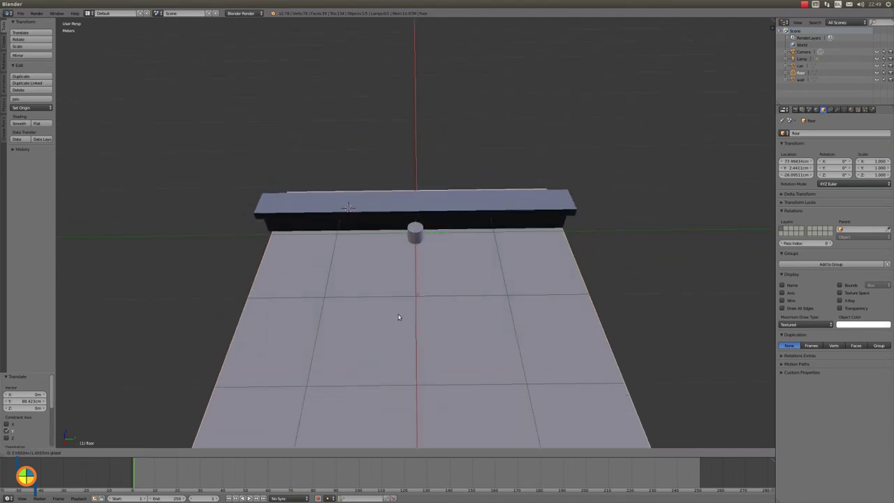
{"action": "left_click", "coordinate": [515, 318]}
{"action": "scroll", "coordinate": [514, 314], "scroll_direction": "down", "scroll_amount": 3}
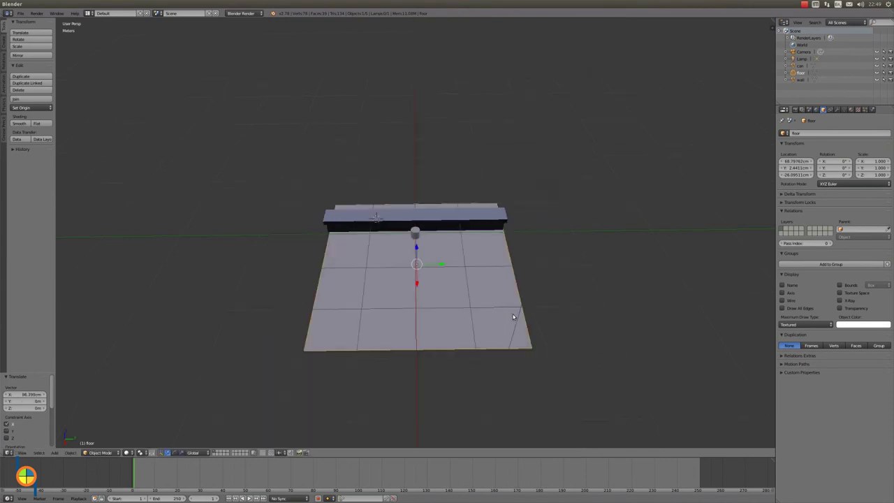
{"action": "scroll", "coordinate": [494, 308], "scroll_direction": "down", "scroll_amount": 2}
{"action": "middle_click_drag", "start_coordinate": [492, 290], "coordinate": [493, 288]}
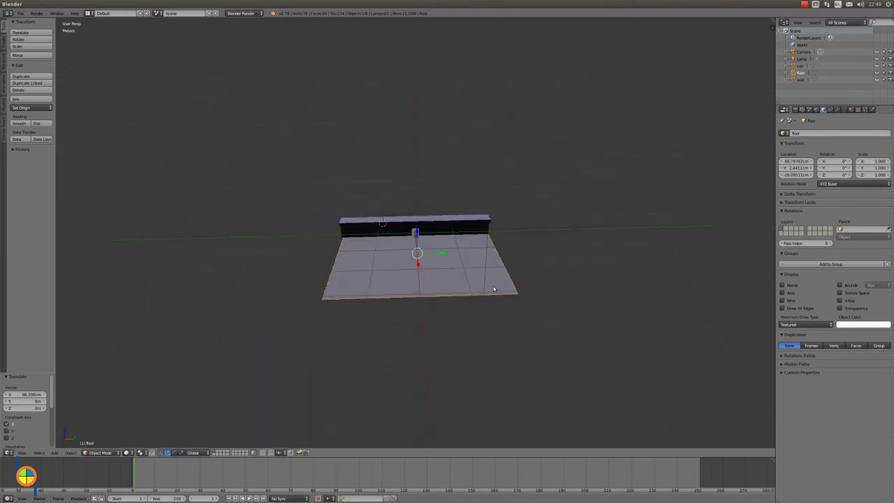
{"action": "scroll", "coordinate": [493, 289], "scroll_direction": "up", "scroll_amount": 2}
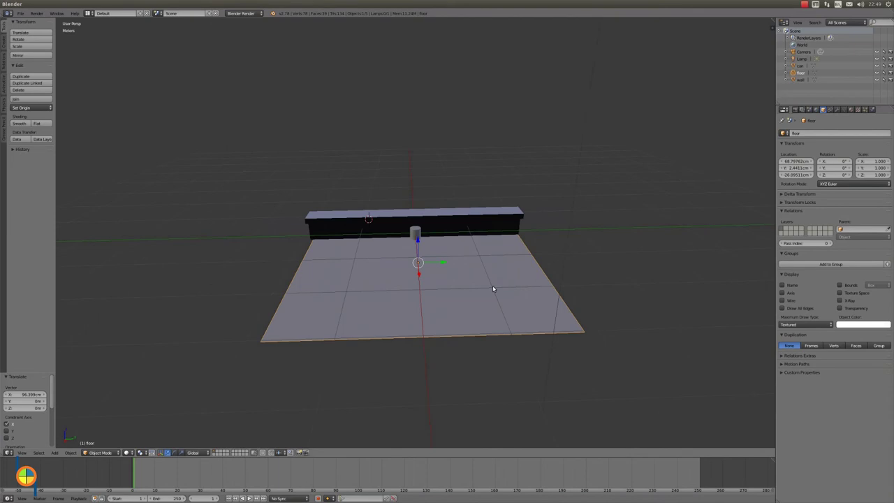
Step: Add another cylinder mesh and switch it into Edit Mode
{"action": "key", "text": "shift+a"}
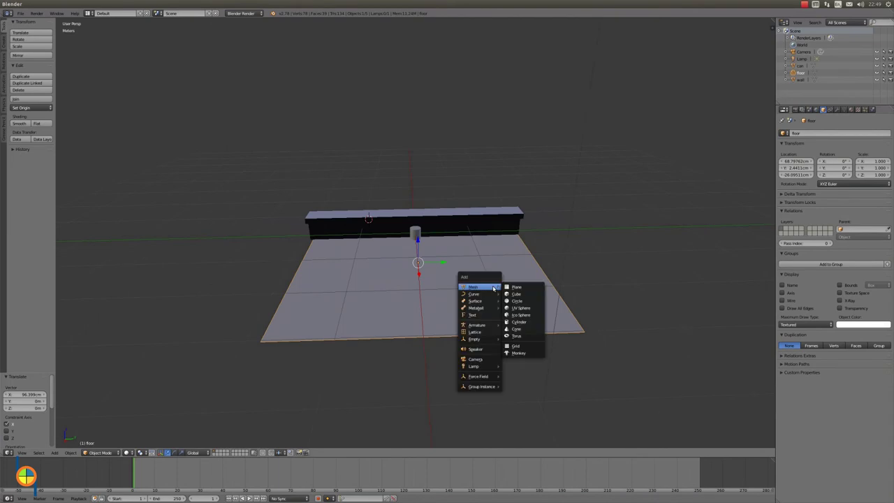
{"action": "left_click", "coordinate": [524, 322]}
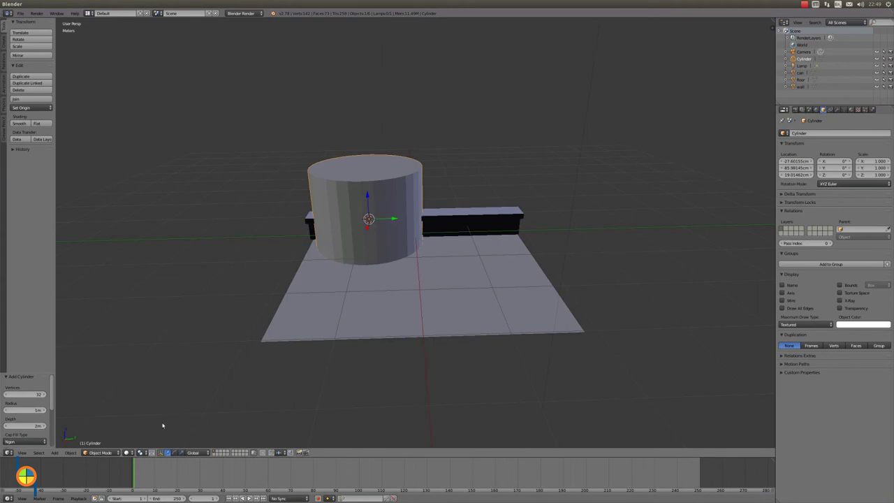
{"action": "left_click", "coordinate": [98, 455]}
{"action": "left_click", "coordinate": [113, 440]}
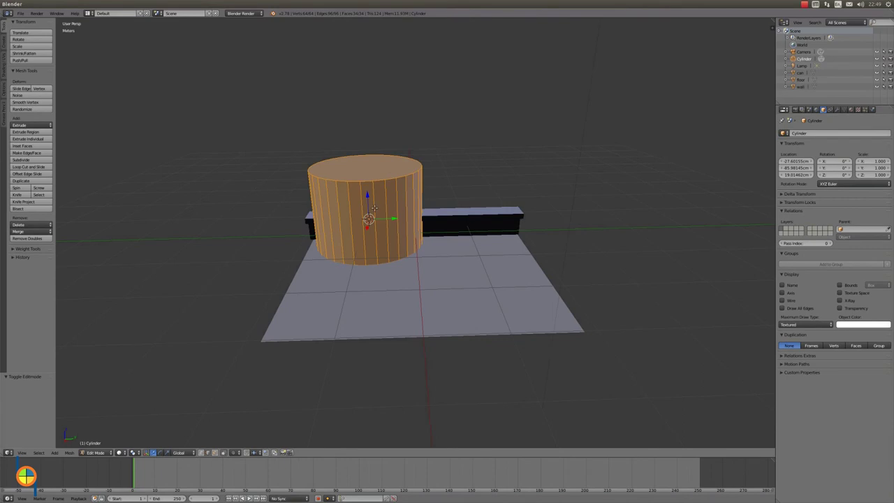
Step: Scale the cylinder's mesh to 0.05 along X and 0.05 along Y
{"action": "key", "text": "s"}
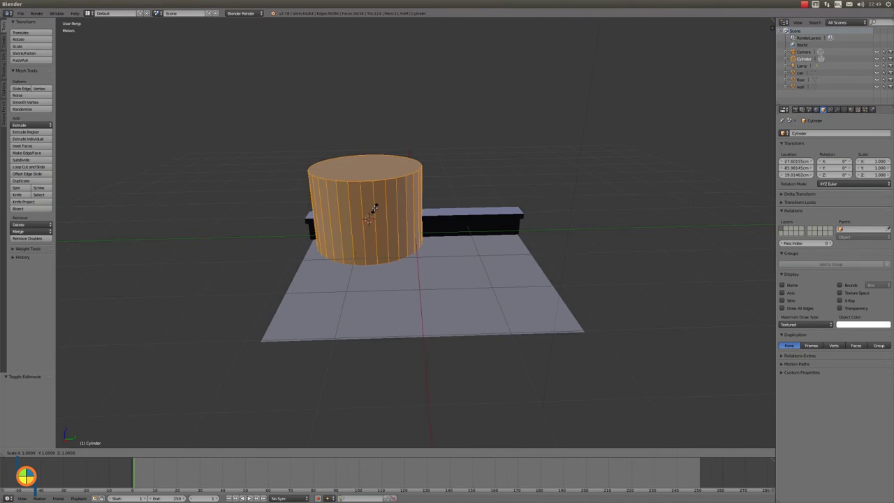
{"action": "key", "text": "x"}
{"action": "key", "text": "0"}
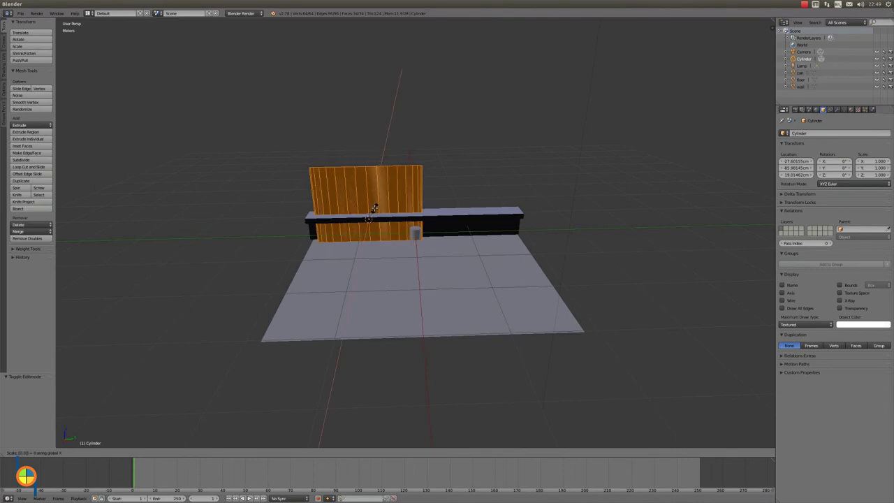
{"action": "key", "text": "Return"}
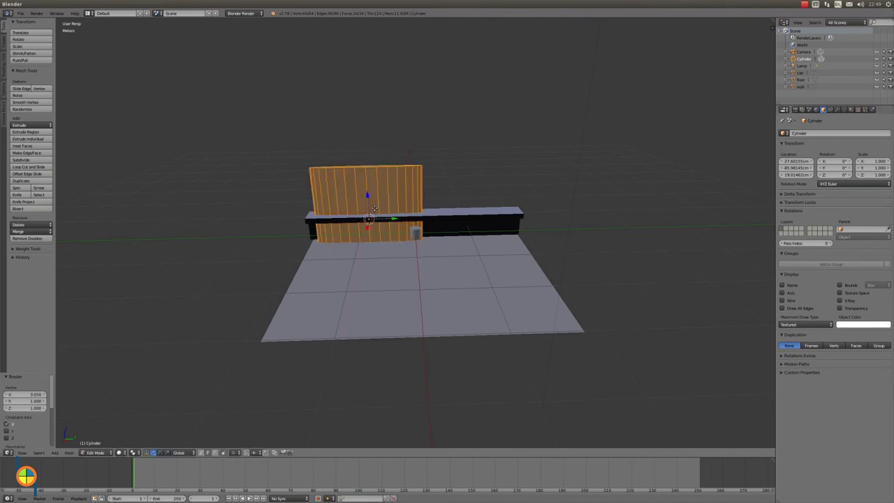
{"action": "key", "text": "s"}
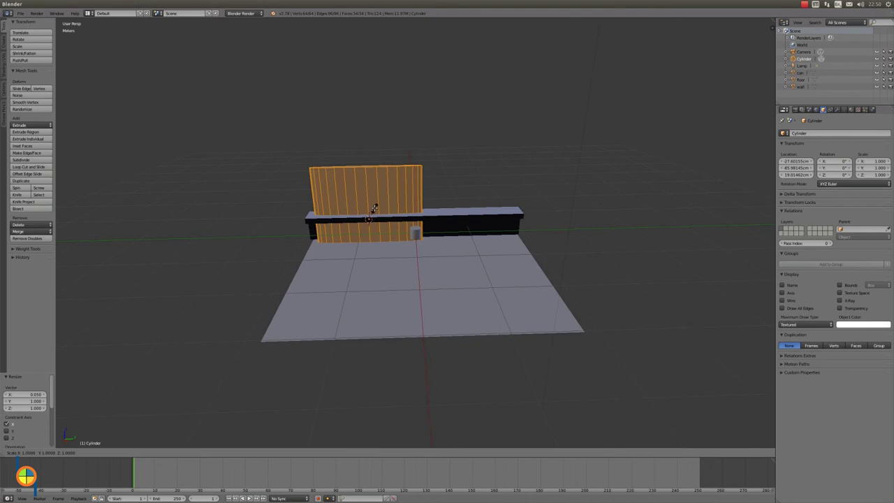
{"action": "key", "text": "y"}
{"action": "key", "text": "0"}
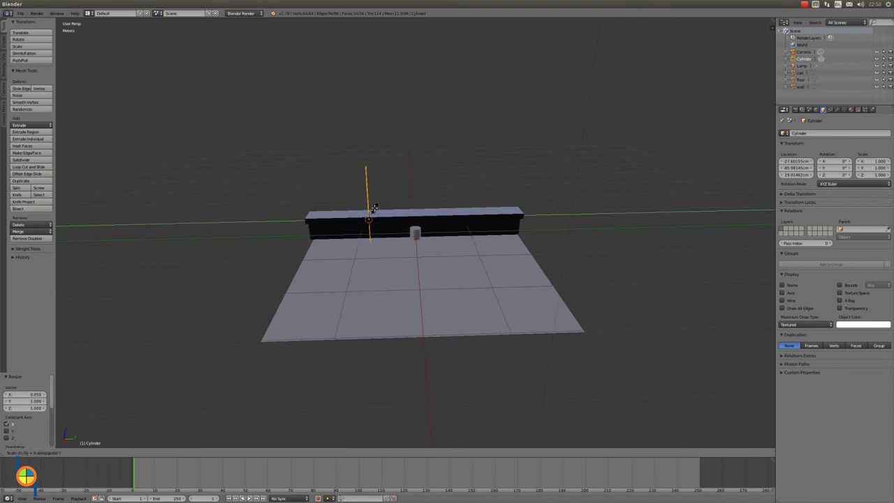
{"action": "key", "text": "Return"}
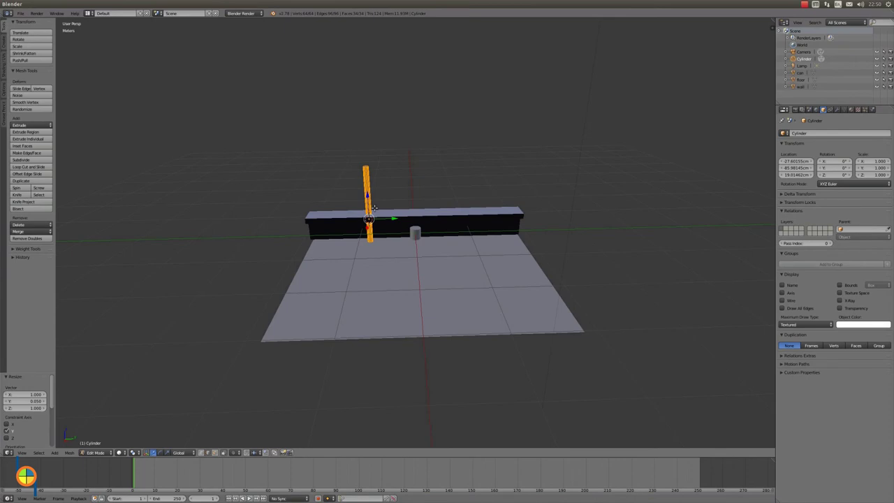
Step: Scale the post to 0.25 along Z and return to Object Mode
{"action": "key", "text": "s"}
{"action": "key", "text": "z"}
{"action": "type", "text": "0.25"}
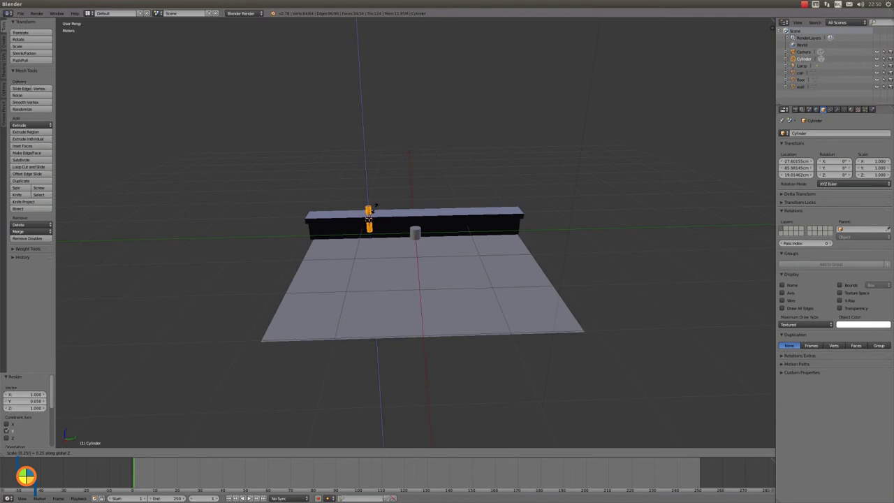
{"action": "key", "text": "Return"}
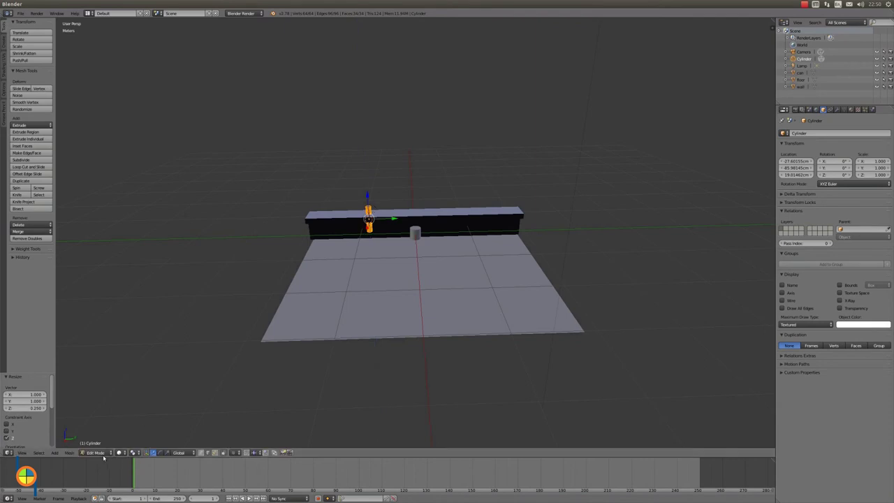
{"action": "key", "text": "Tab"}
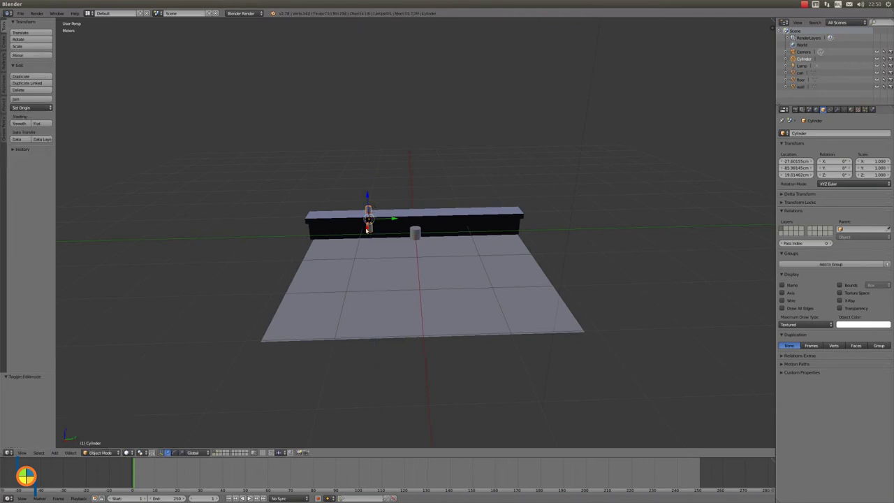
Step: Move the post onto the floor, then extrude its top about 5.79 cm and widen it 1.375×
{"action": "mouse_move", "coordinate": [367, 222]}
{"action": "left_mouse_down"}
{"action": "mouse_move", "coordinate": [371, 263]}
{"action": "mouse_move", "coordinate": [431, 260]}
{"action": "left_mouse_up"}
{"action": "left_click", "coordinate": [432, 260]}
{"action": "left_click", "coordinate": [104, 453]}
{"action": "left_click", "coordinate": [114, 437]}
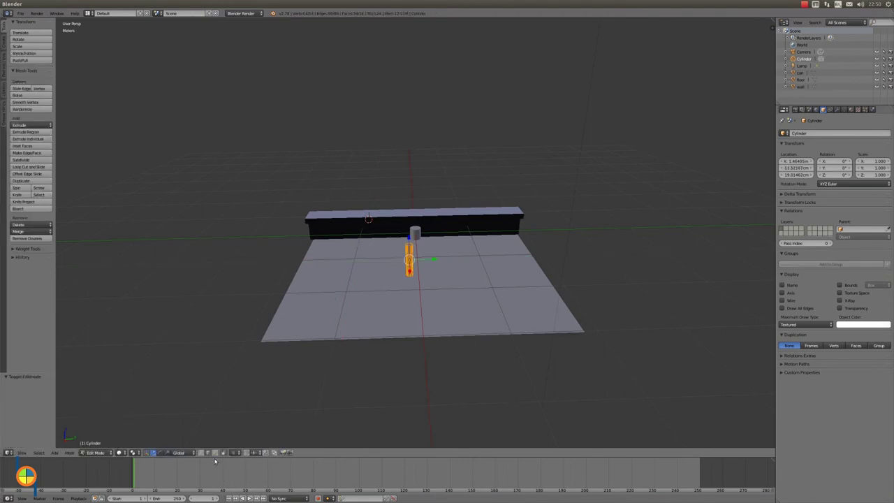
{"action": "key", "text": "a"}
{"action": "scroll", "coordinate": [408, 241], "scroll_direction": "up", "scroll_amount": 2}
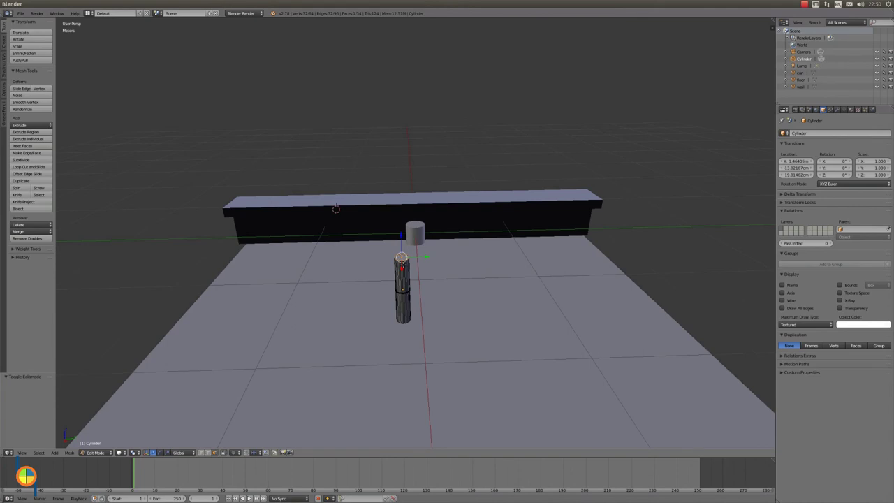
{"action": "scroll", "coordinate": [397, 266], "scroll_direction": "up", "scroll_amount": 1}
{"action": "key", "text": "e"}
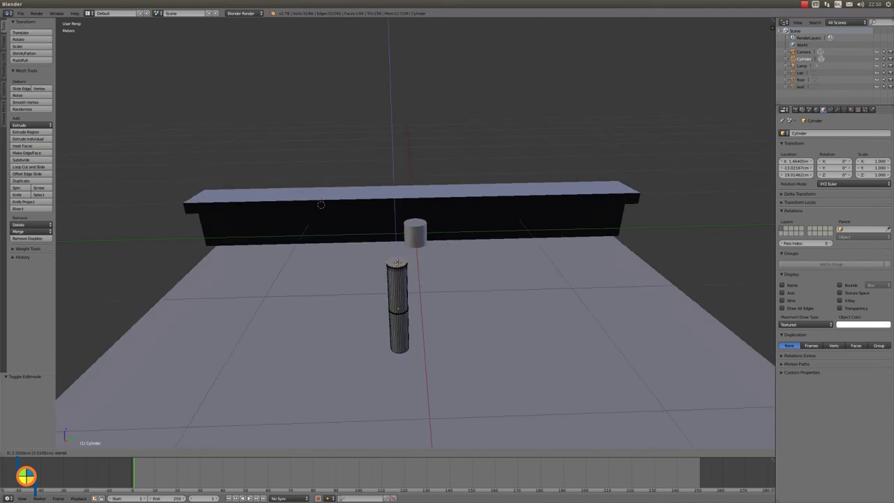
{"action": "left_click", "coordinate": [397, 256]}
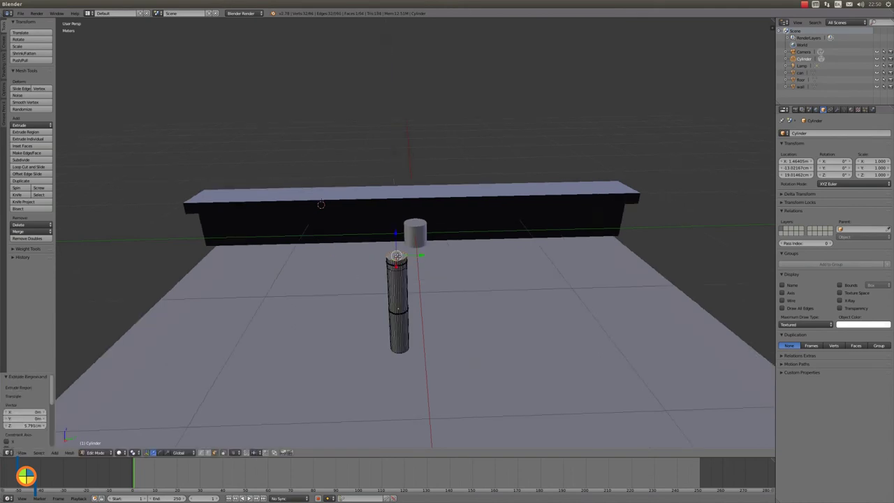
{"action": "key", "text": "s"}
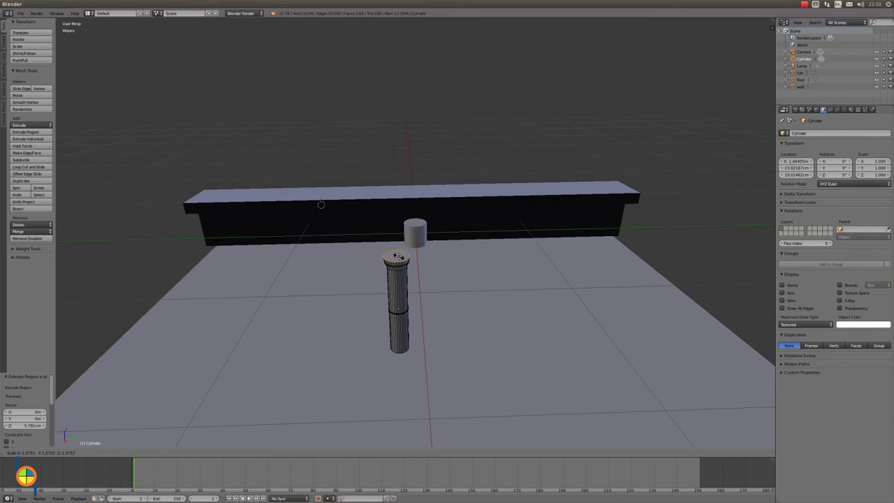
{"action": "left_click", "coordinate": [398, 256]}
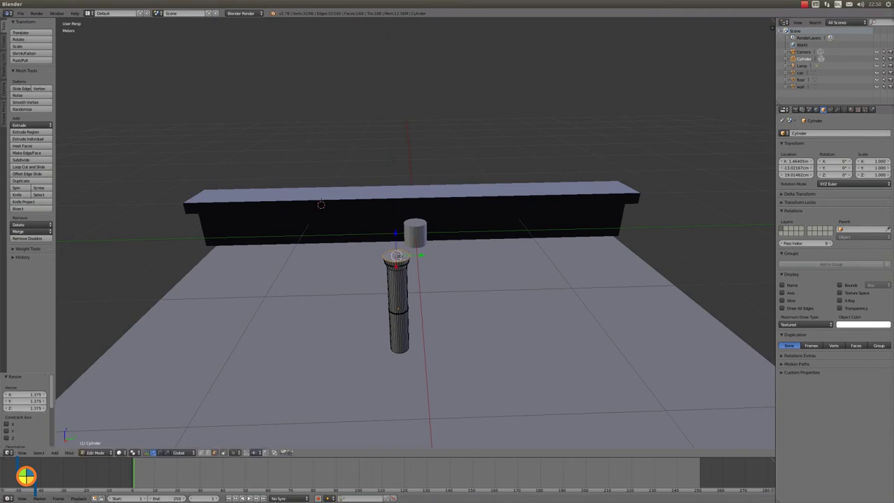
{"action": "middle_click_drag", "start_coordinate": [398, 256], "coordinate": [417, 280]}
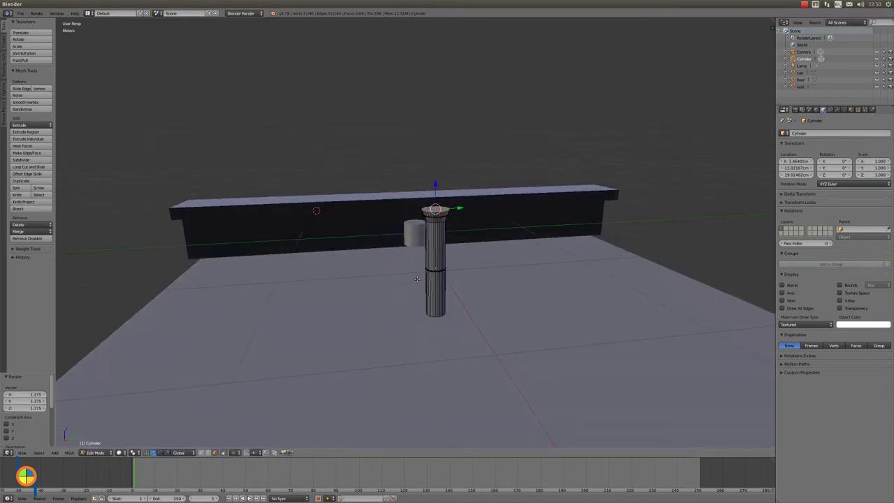
Step: Back in Object Mode, rotate the post -90° about Y so it lies flat
{"action": "left_click", "coordinate": [96, 452]}
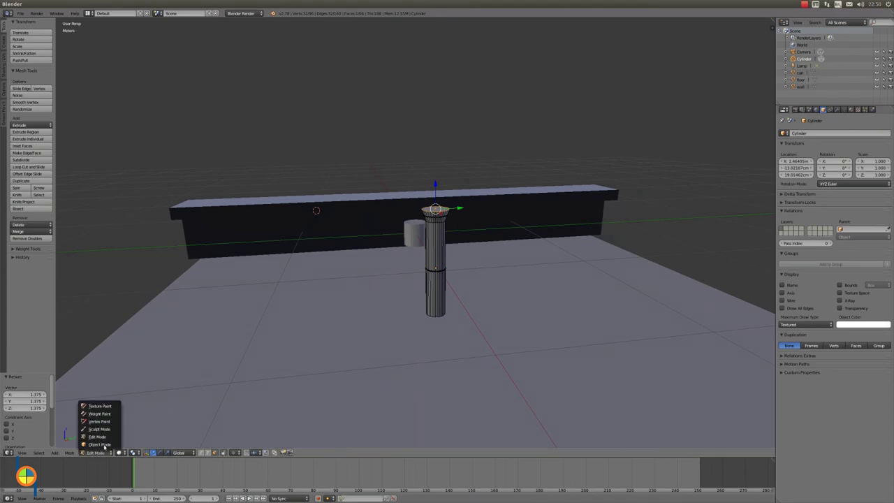
{"action": "left_click", "coordinate": [104, 445]}
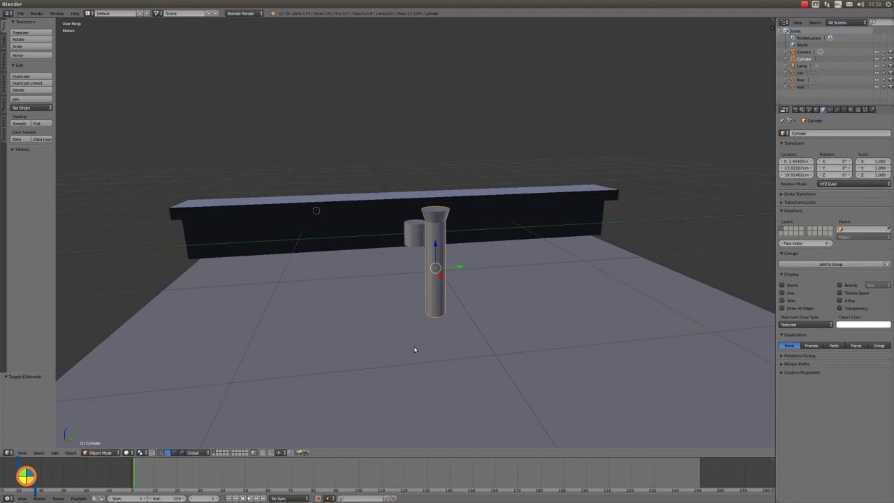
{"action": "type", "text": "gy"}
{"action": "type", "text": "-.3"}
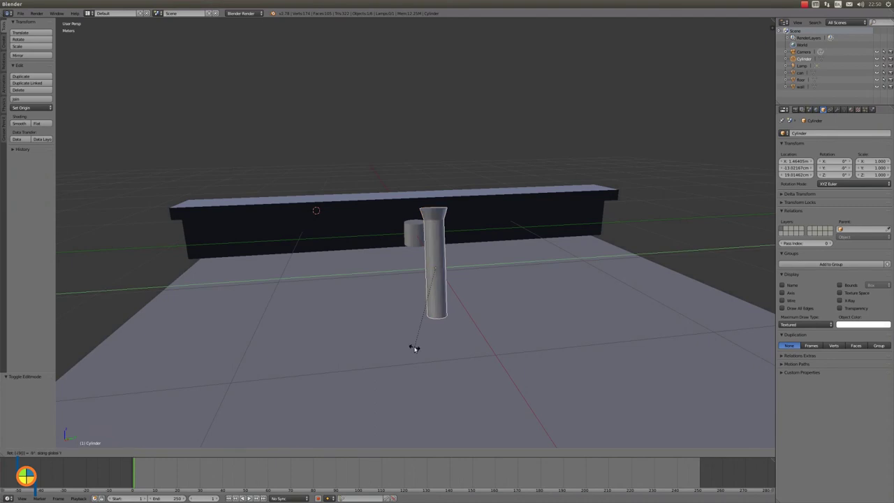
{"action": "key", "text": "Return"}
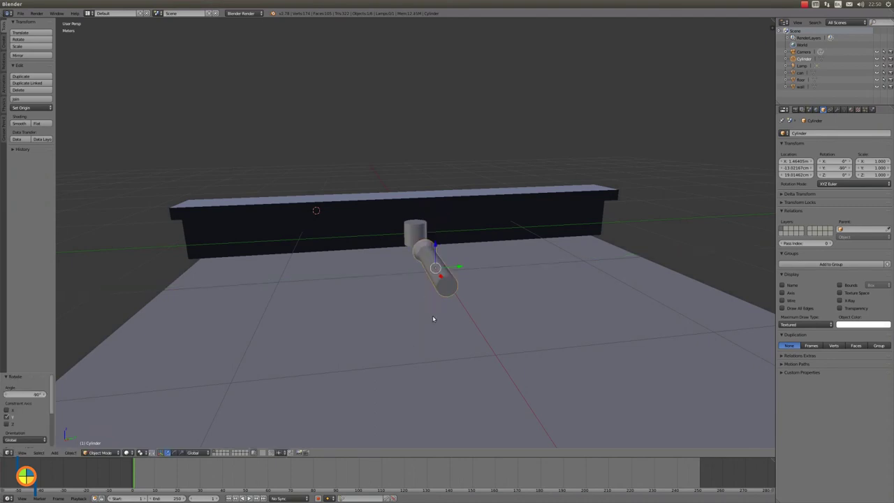
Step: Slide the flattened post 1.132 m along X toward the floor's front edge
{"action": "scroll", "coordinate": [450, 313], "scroll_direction": "down", "scroll_amount": 3}
{"action": "key", "text": "KP_2"}
{"action": "key", "text": "KP_8"}
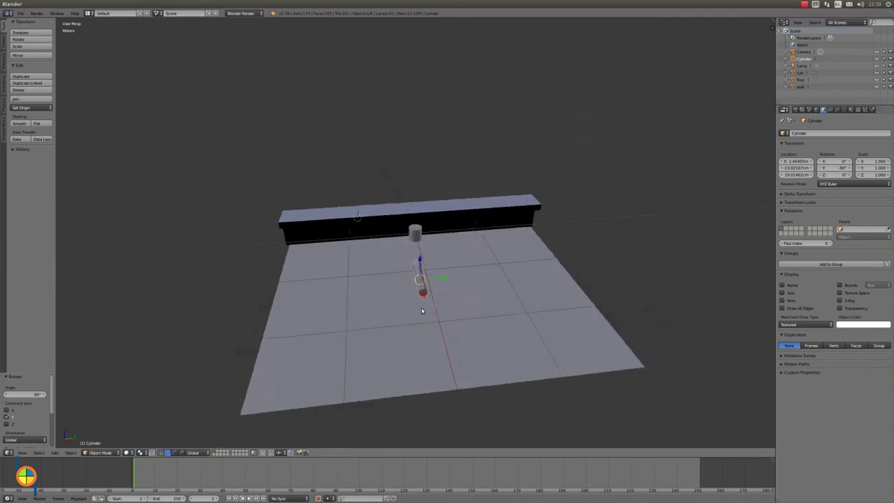
{"action": "left_click_drag", "start_coordinate": [421, 297], "coordinate": [435, 353]}
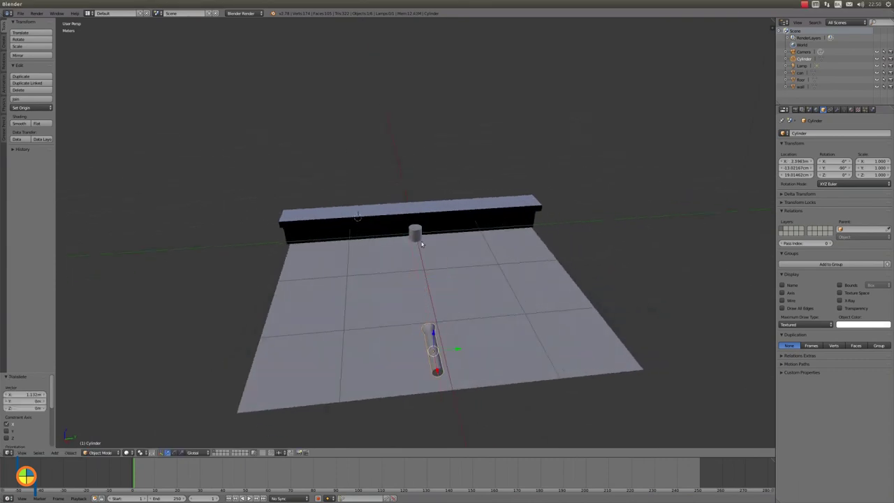
Step: Select the can and make an initial position adjustment, viewing the wall lengthwise from above
{"action": "right_click", "coordinate": [417, 235]}
{"action": "key", "text": "g"}
{"action": "key", "text": "z"}
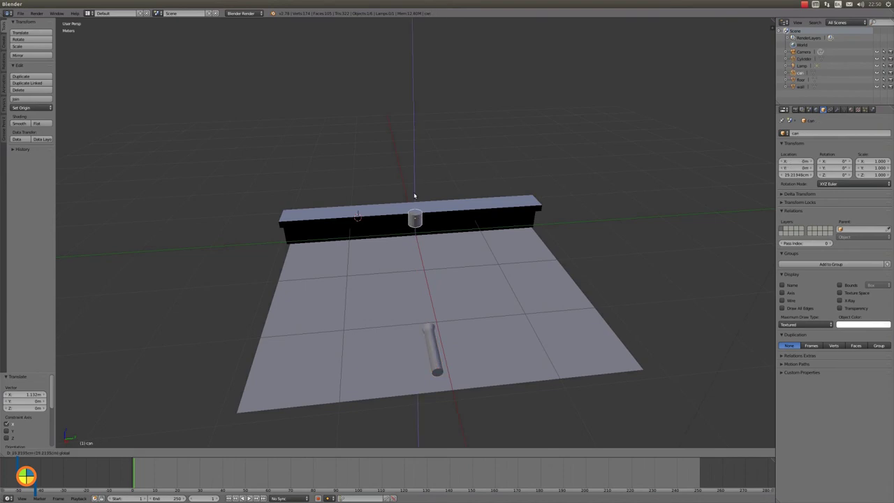
{"action": "key", "text": "x"}
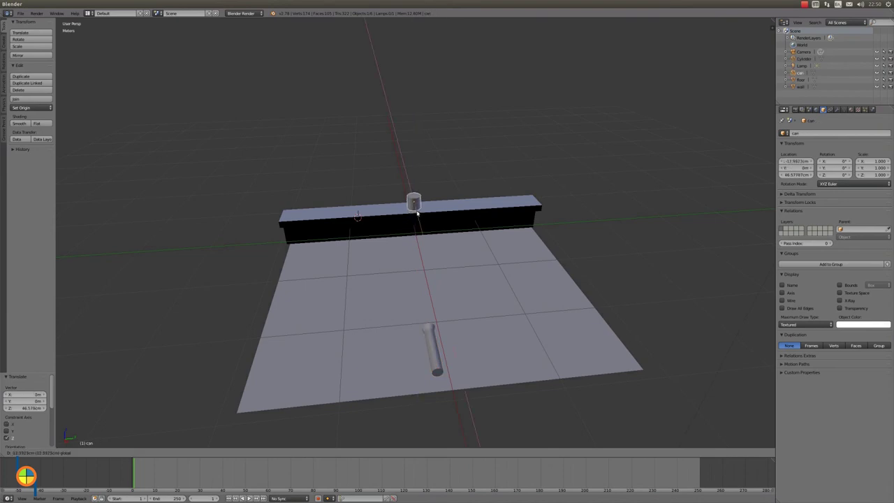
{"action": "left_click", "coordinate": [415, 225]}
{"action": "scroll", "coordinate": [416, 225], "scroll_direction": "up", "scroll_amount": 5}
{"action": "mouse_move", "coordinate": [410, 186]}
{"action": "middle_mouse_down"}
{"action": "mouse_move", "coordinate": [480, 199]}
{"action": "mouse_move", "coordinate": [417, 161]}
{"action": "middle_mouse_up"}
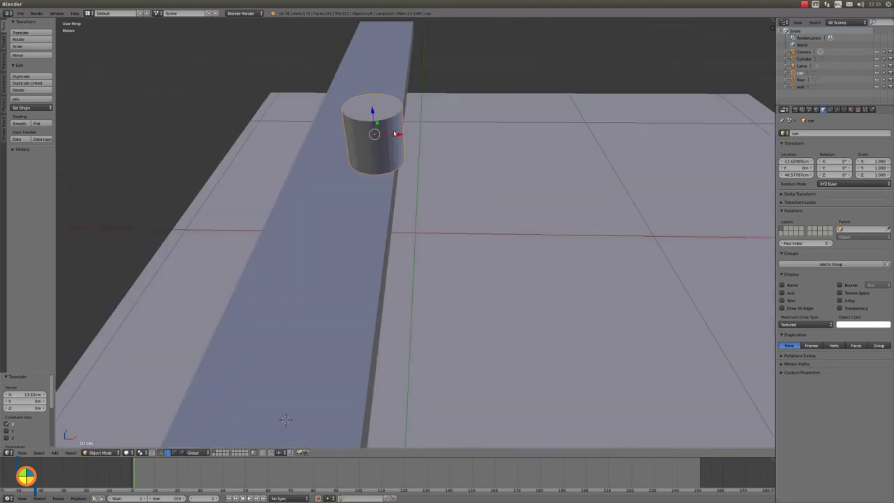
Step: Slide the can along X on the wall and lower it 6.92 cm to about Z 39.66 cm
{"action": "key", "text": "g"}
{"action": "key", "text": "x"}
{"action": "left_click", "coordinate": [348, 112]}
{"action": "key", "text": "g"}
{"action": "key", "text": "z"}
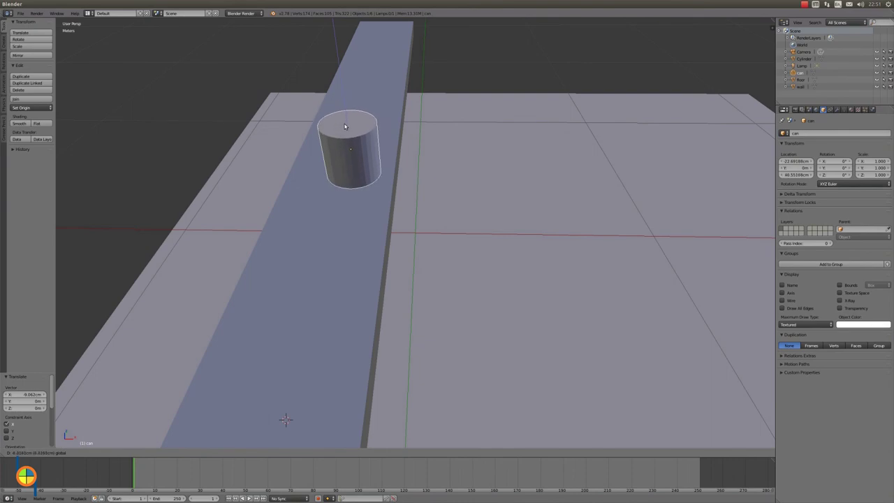
{"action": "left_click", "coordinate": [345, 129]}
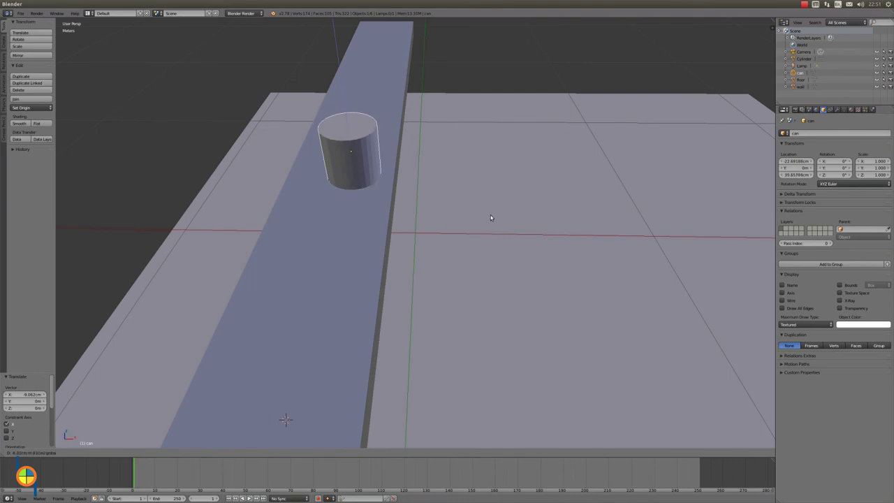
{"action": "middle_click_drag", "start_coordinate": [489, 214], "coordinate": [423, 216]}
{"action": "scroll", "coordinate": [423, 216], "scroll_direction": "down", "scroll_amount": 2}
{"action": "scroll", "coordinate": [423, 216], "scroll_direction": "down", "scroll_amount": 3}
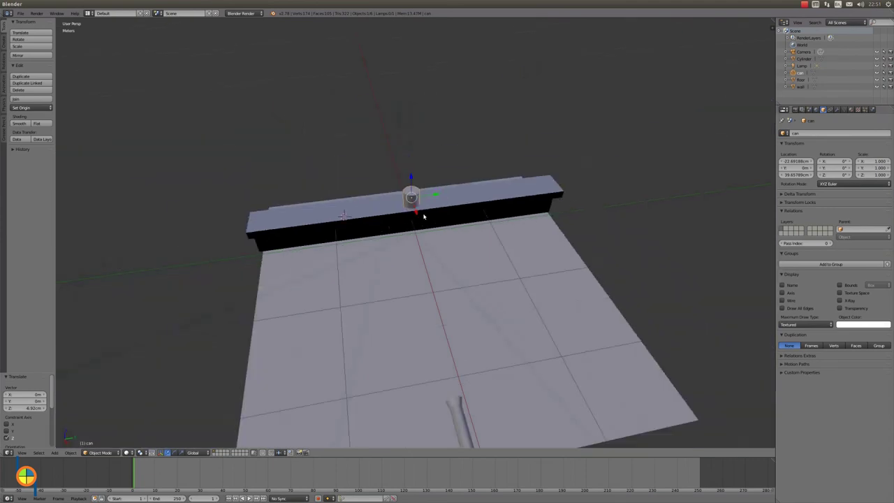
{"action": "middle_click_drag", "start_coordinate": [496, 316], "coordinate": [487, 299]}
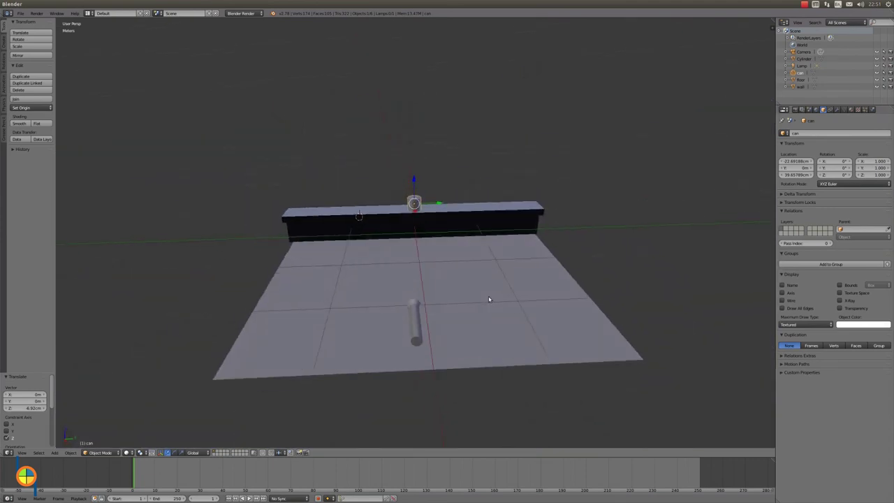
Step: Shift the fallen post 11.807 cm along Y
{"action": "right_click", "coordinate": [440, 322]}
{"action": "key", "text": "g"}
{"action": "key", "text": "y"}
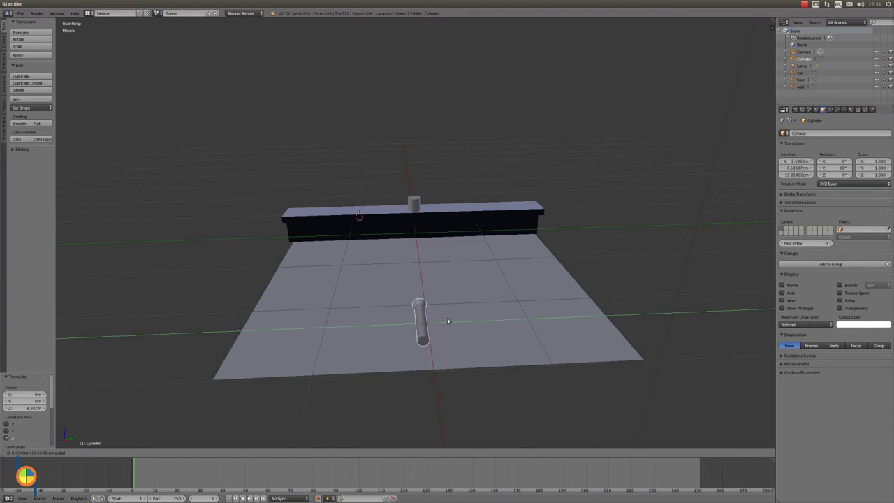
{"action": "left_click", "coordinate": [218, 439]}
Step: Add a UV sphere to the scene in an isolated view
{"action": "key", "text": "2"}
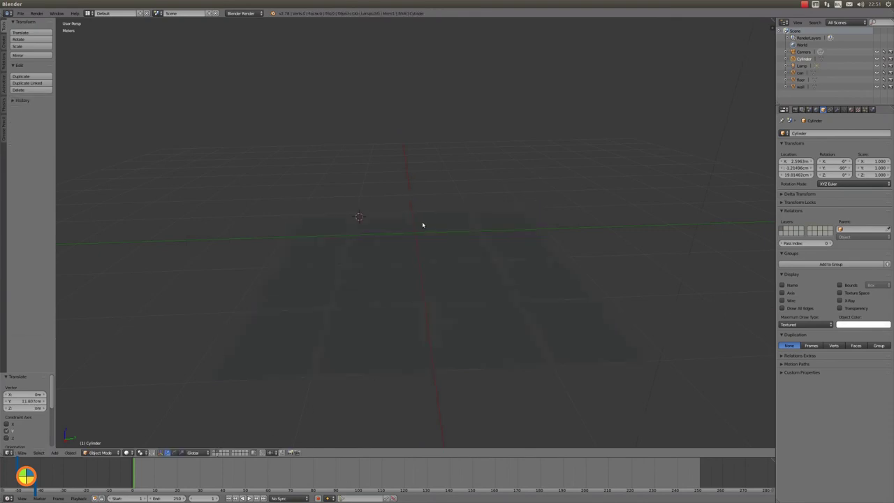
{"action": "key", "text": "shift+a"}
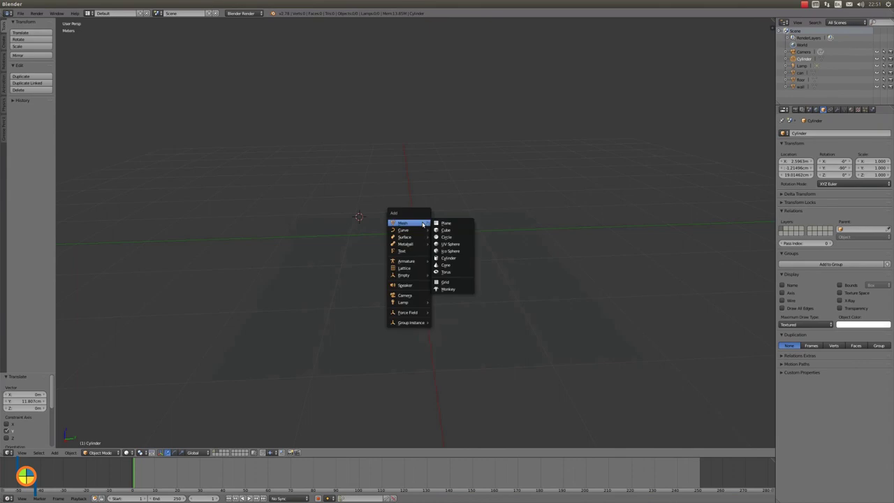
{"action": "left_click", "coordinate": [449, 243]}
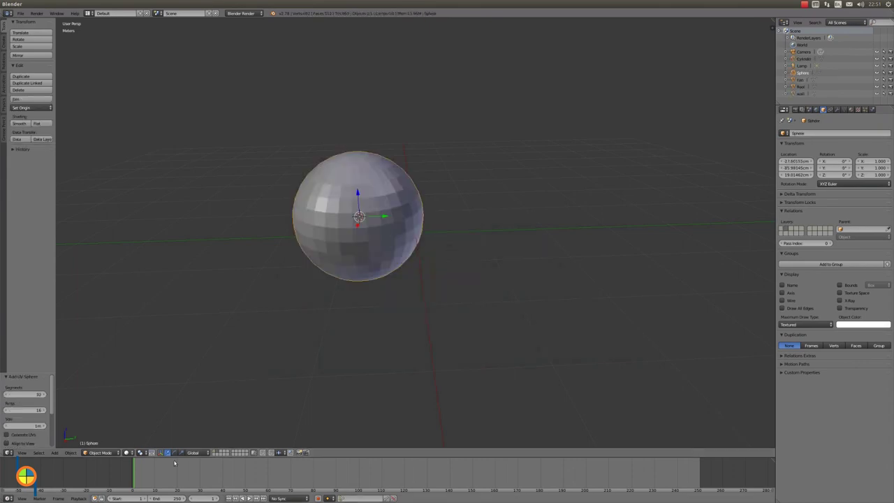
Step: Shrink the sphere's mesh to 0.03 along each axis in Edit Mode
{"action": "left_click", "coordinate": [100, 452]}
{"action": "left_click", "coordinate": [110, 438]}
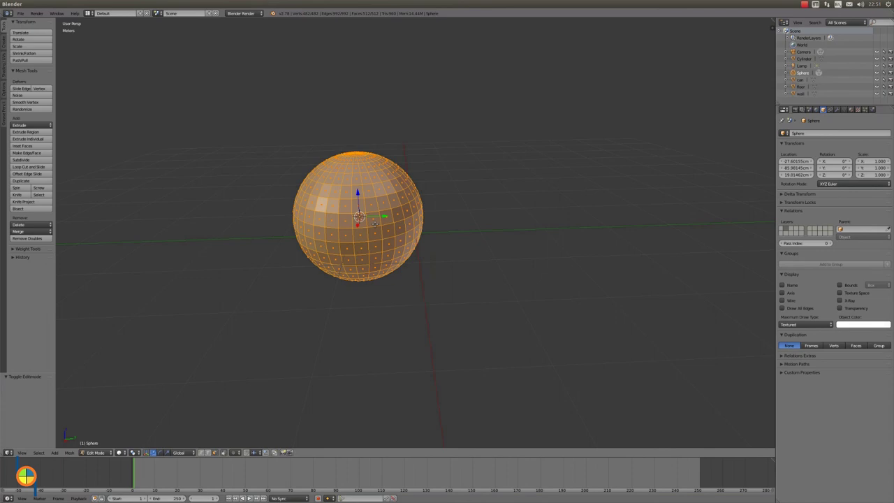
{"action": "key", "text": "s"}
{"action": "type", "text": "z"}
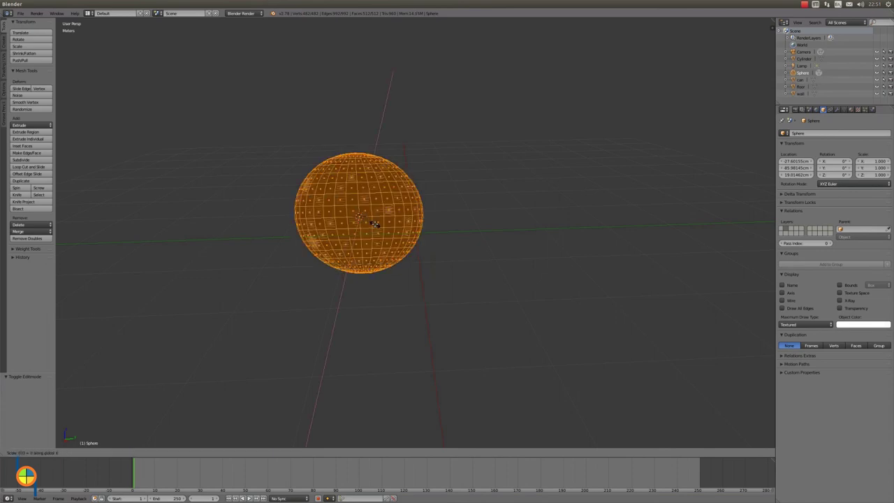
{"action": "type", "text": "."}
{"action": "type", "text": "3"}
{"action": "key", "text": "Return"}
{"action": "type", "text": "s"}
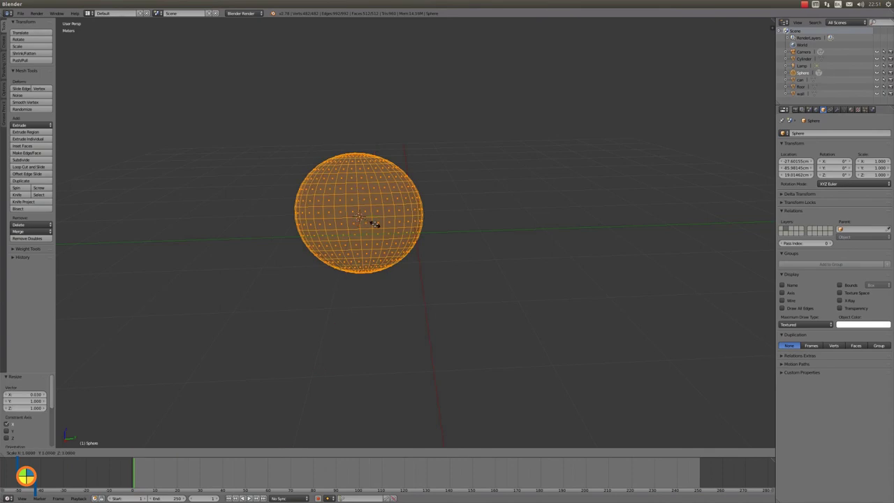
{"action": "type", "text": "x0"}
{"action": "type", "text": "."}
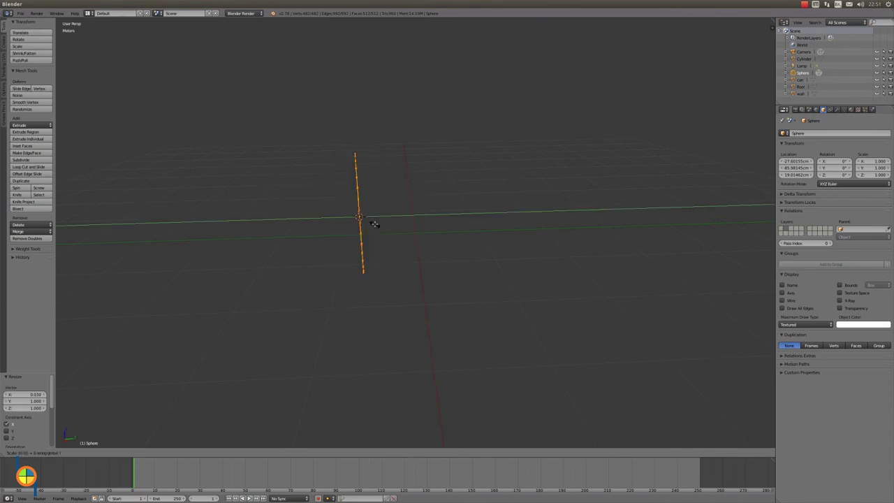
{"action": "type", "text": "3"}
{"action": "key", "text": "Return"}
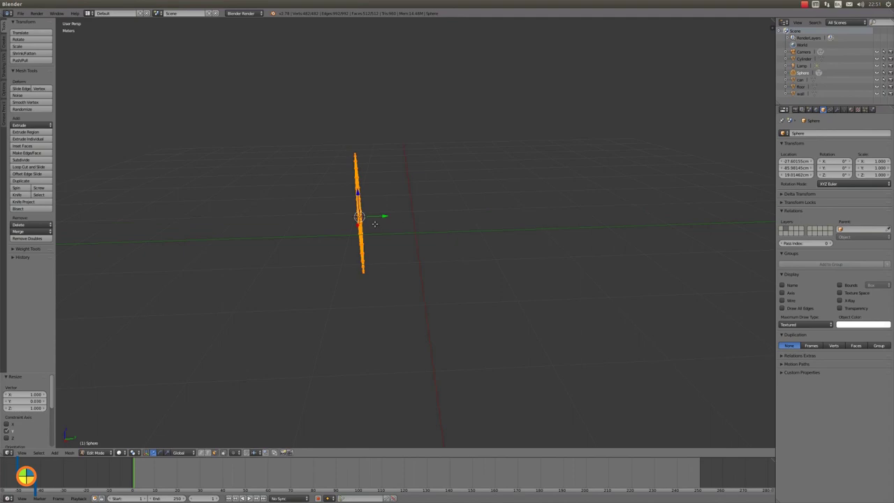
{"action": "type", "text": "sz"}
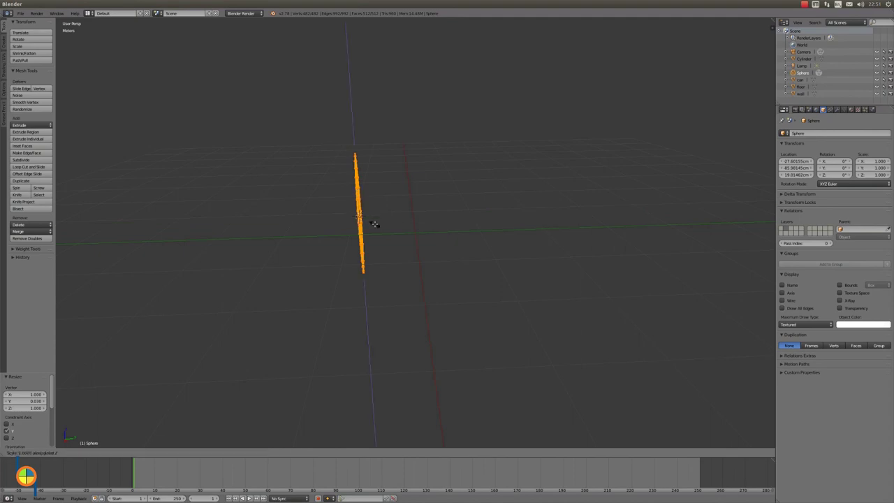
{"action": "type", "text": "0.03"}
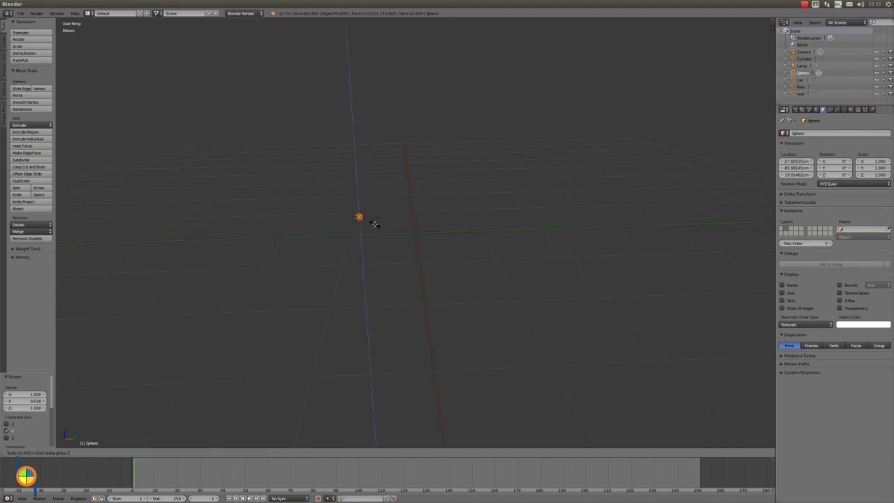
{"action": "key", "text": "Return"}
Step: Return the sphere to Object Mode and show the whole scene again
{"action": "middle_click_drag", "start_coordinate": [278, 222], "coordinate": [296, 228]}
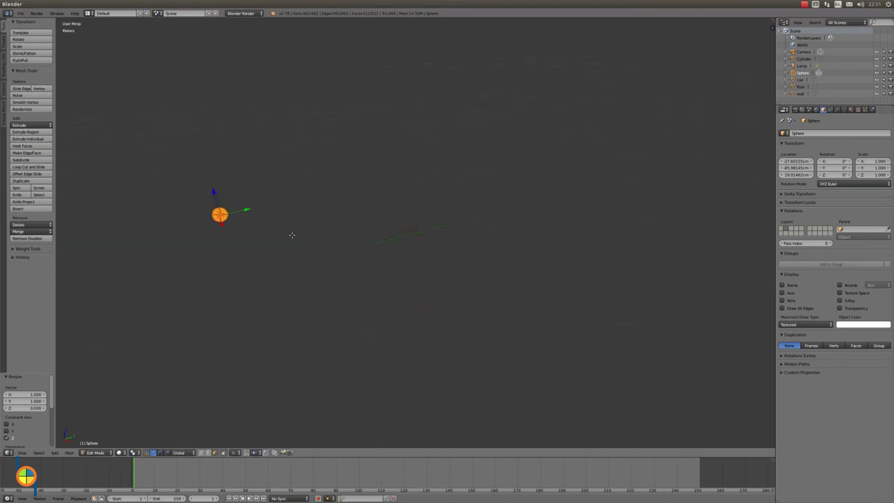
{"action": "left_click", "coordinate": [95, 453]}
{"action": "left_click", "coordinate": [95, 443]}
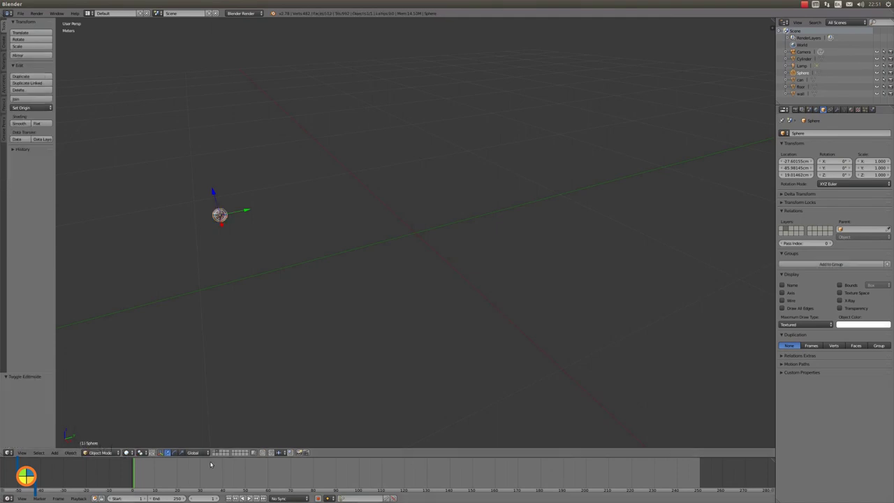
{"action": "key", "text": "KP_Divide"}
Step: Select the camera and set its location to 0, 0, 0
{"action": "scroll", "coordinate": [353, 362], "scroll_direction": "down", "scroll_amount": 3}
{"action": "middle_click_drag", "start_coordinate": [499, 329], "coordinate": [483, 319]}
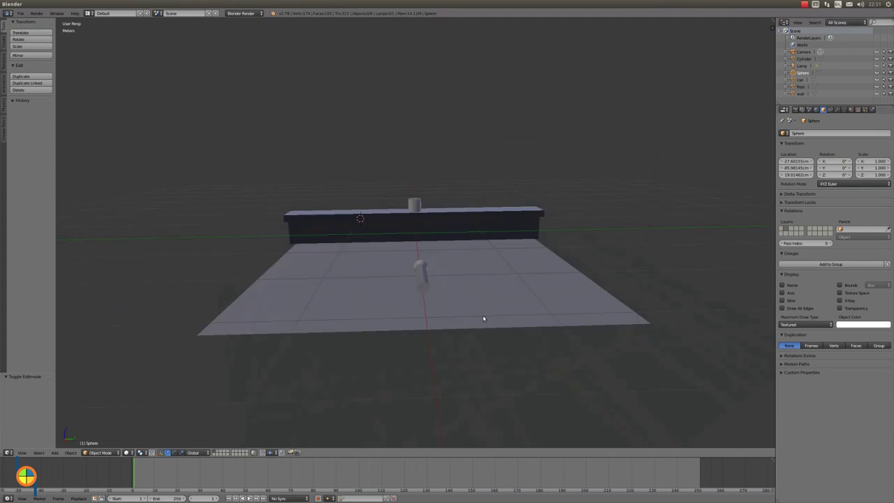
{"action": "scroll", "coordinate": [483, 318], "scroll_direction": "down", "scroll_amount": 2}
{"action": "scroll", "coordinate": [483, 317], "scroll_direction": "down", "scroll_amount": 2}
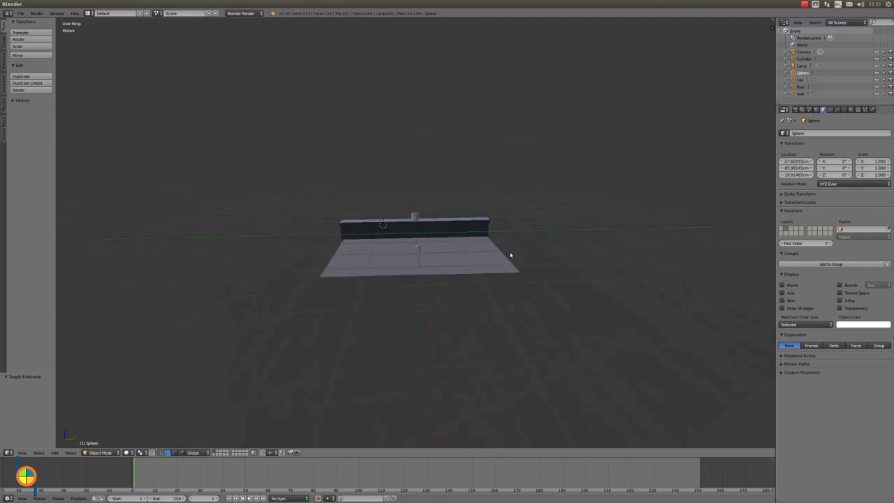
{"action": "scroll", "coordinate": [510, 255], "scroll_direction": "down", "scroll_amount": 2}
{"action": "right_click", "coordinate": [239, 137]}
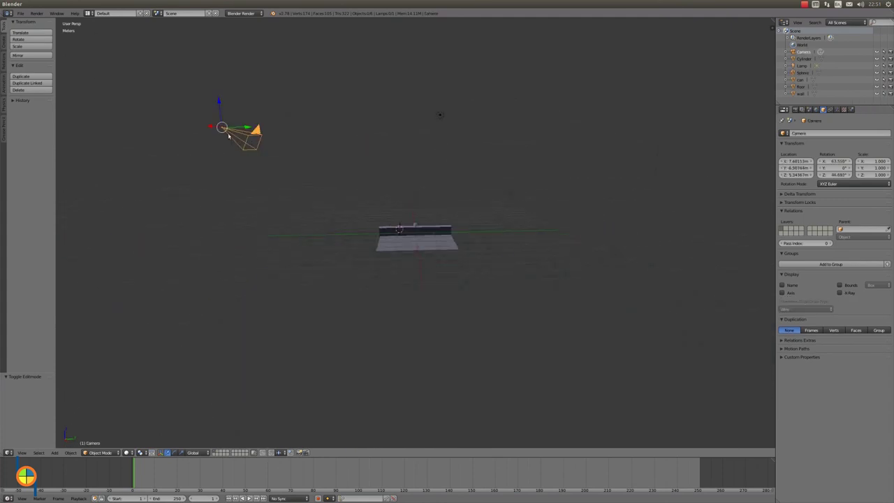
{"action": "left_click", "coordinate": [797, 162]}
{"action": "type", "text": "0"}
{"action": "key", "text": "Tab"}
{"action": "type", "text": "0"}
{"action": "key", "text": "Tab"}
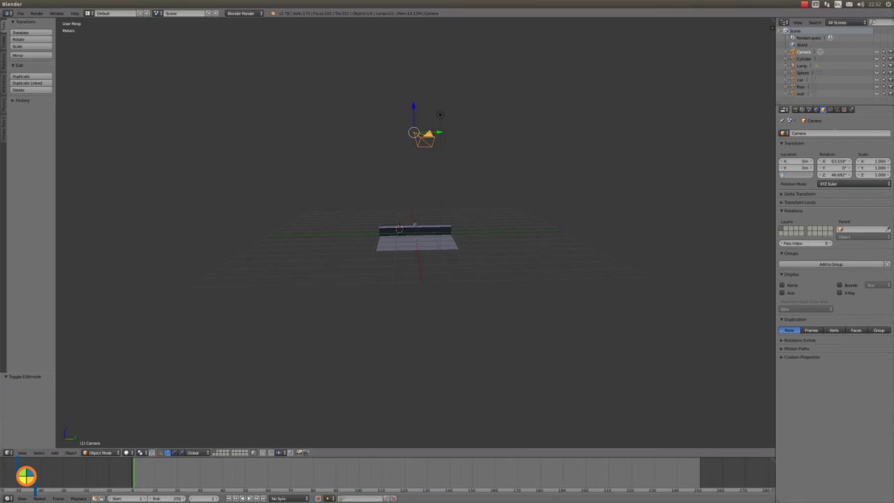
{"action": "type", "text": "0"}
{"action": "key", "text": "Tab"}
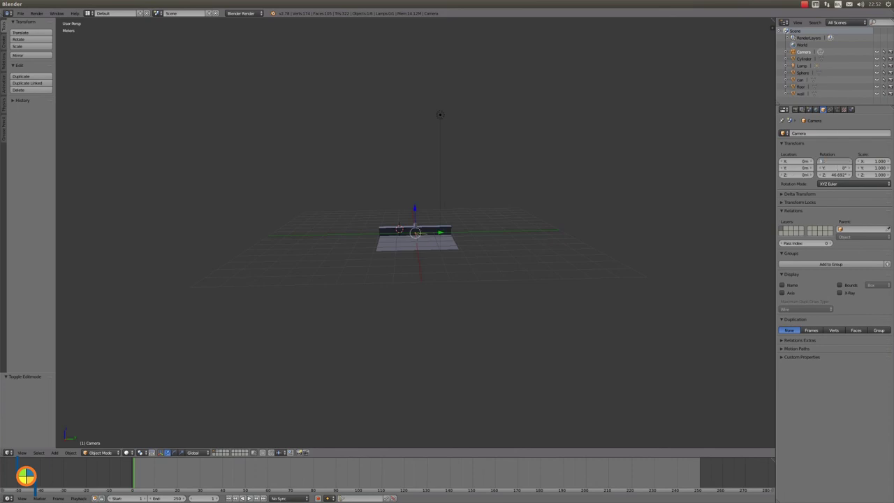
Step: Set the camera's rotation to 90° on X and 90° on Z
{"action": "type", "text": "90"}
{"action": "key", "text": "Tab"}
{"action": "key", "text": "Tab"}
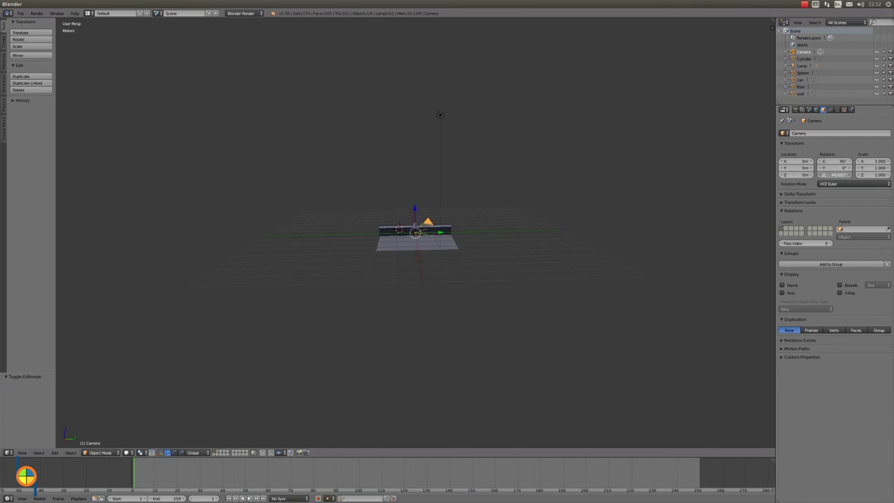
{"action": "key", "text": "BackSpace"}
{"action": "type", "text": "90"}
{"action": "key", "text": "Return"}
Step: Slide the camera 3.637 m along X so it faces the wall
{"action": "middle_click_drag", "start_coordinate": [413, 261], "coordinate": [479, 287]}
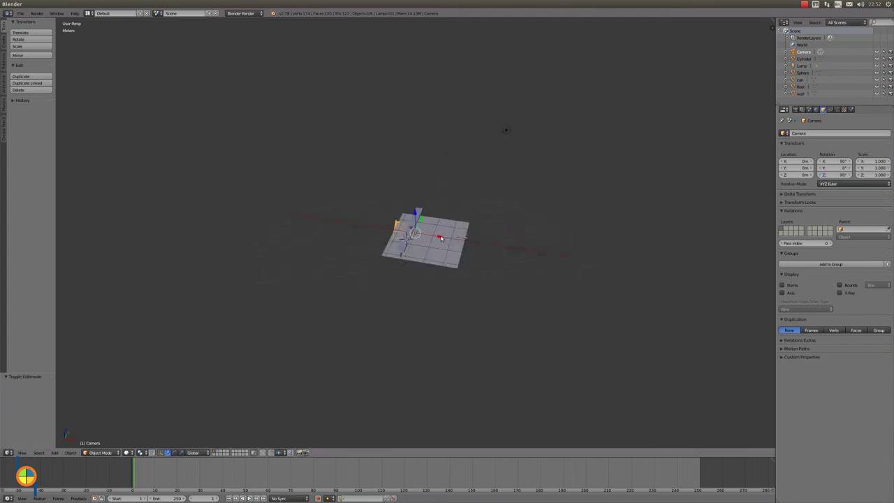
{"action": "left_click_drag", "start_coordinate": [443, 239], "coordinate": [509, 243]}
{"action": "mouse_move", "coordinate": [505, 276]}
{"action": "middle_mouse_down"}
{"action": "mouse_move", "coordinate": [449, 245]}
{"action": "mouse_move", "coordinate": [472, 256]}
{"action": "middle_mouse_up"}
{"action": "scroll", "coordinate": [449, 246], "scroll_direction": "up", "scroll_amount": 5}
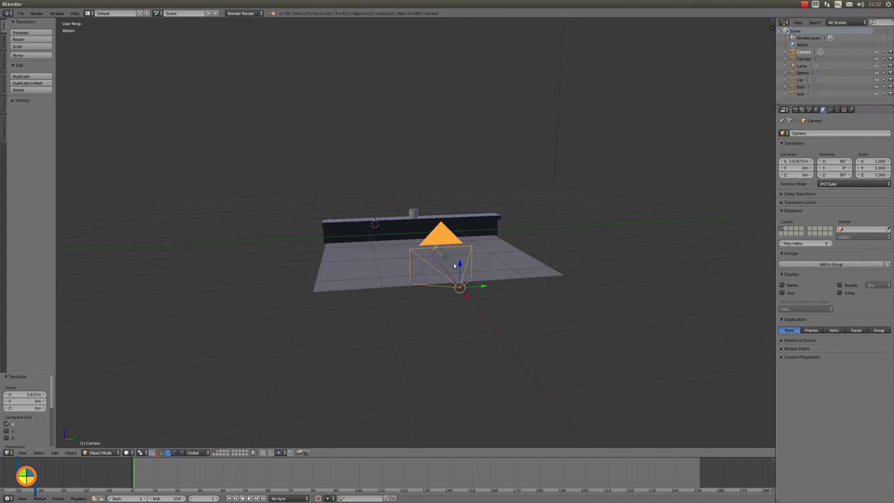
Step: Raise the camera 26.147 cm along Z
{"action": "key", "text": "g"}
{"action": "key", "text": "z"}
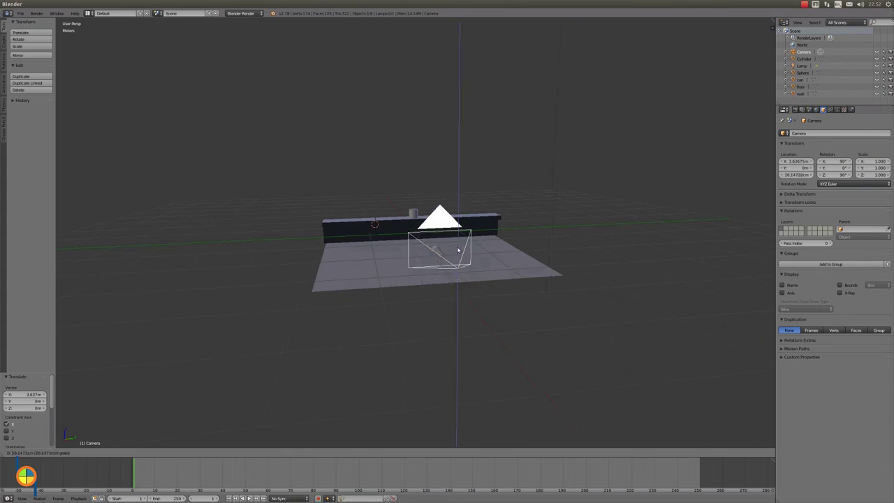
{"action": "left_click", "coordinate": [471, 285]}
{"action": "middle_click_drag", "start_coordinate": [471, 285], "coordinate": [461, 281]}
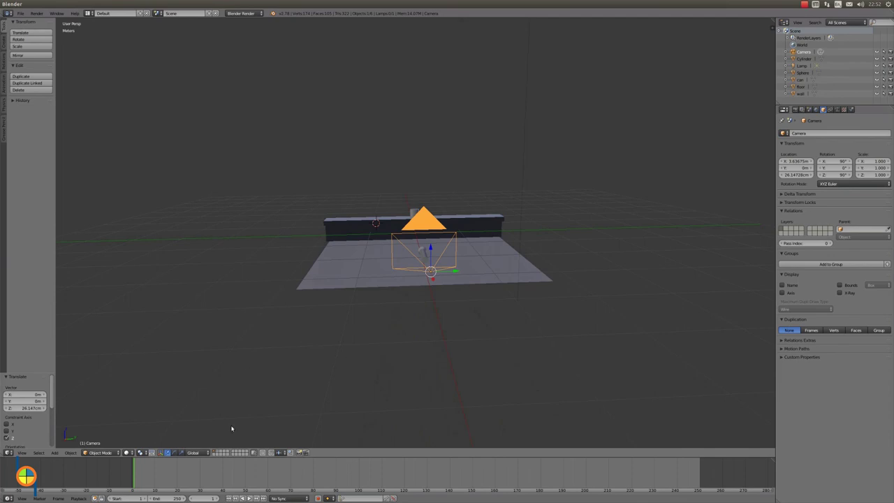
Step: Check the framing through the active camera, then bring up the File menu for saving
{"action": "left_click", "coordinate": [22, 453]}
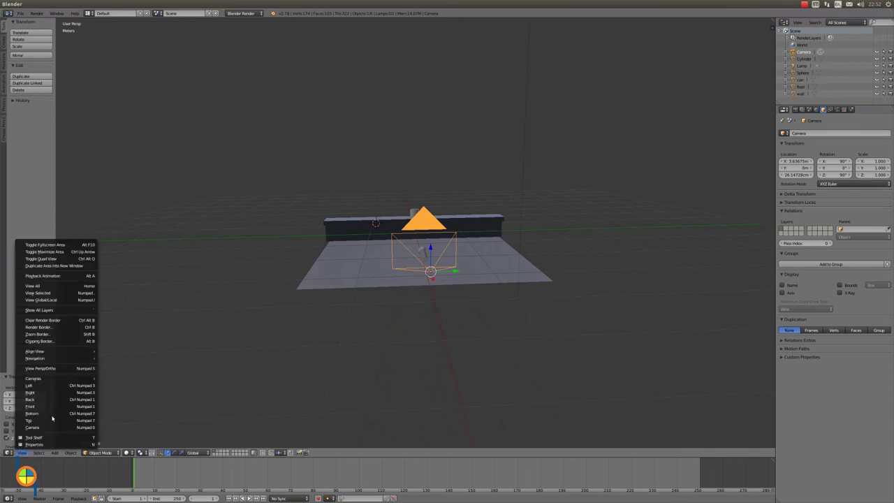
{"action": "left_click", "coordinate": [54, 428]}
{"action": "middle_click_drag", "start_coordinate": [393, 360], "coordinate": [431, 326]}
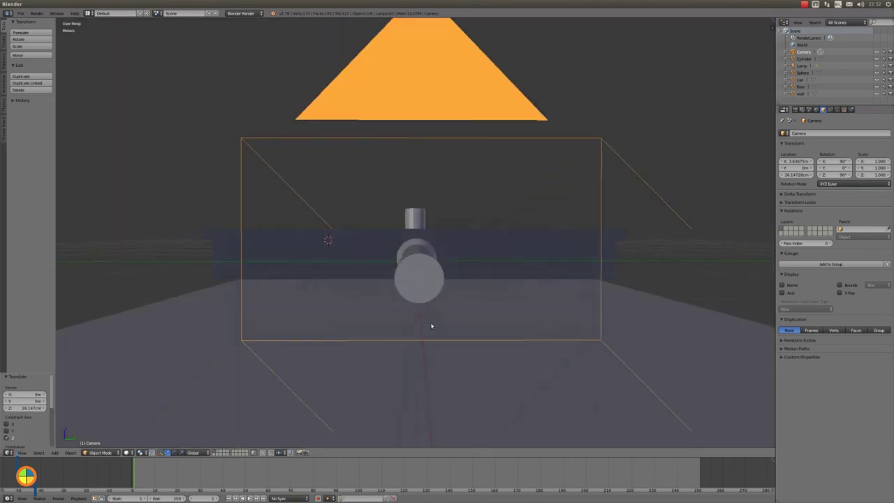
{"action": "left_click", "coordinate": [20, 13]}
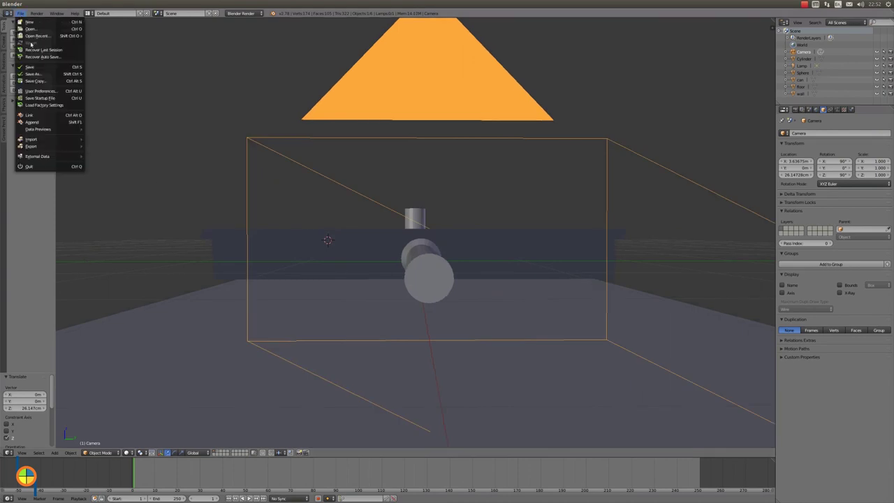